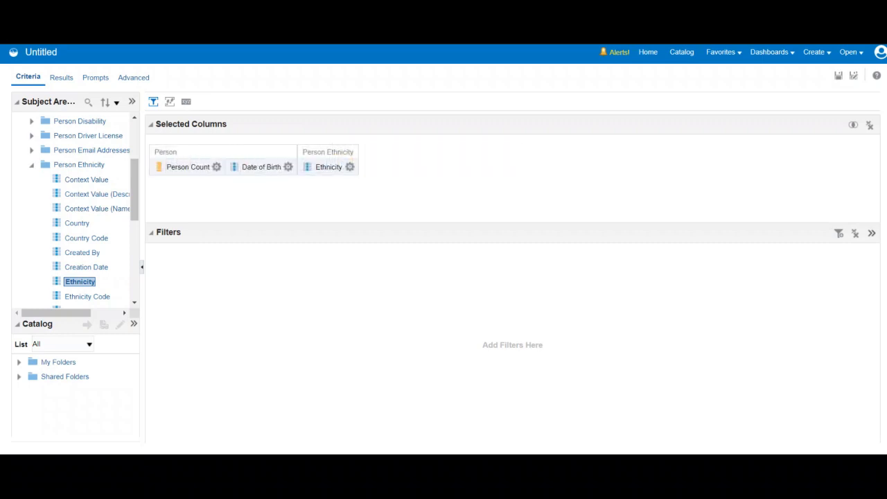
# Reorder the selected columns so they run Ethnicity, Date of Birth, Person Count.
pyautogui.click(288, 167)
pyautogui.moveTo(223, 149); pyautogui.dragTo(389, 152)
pyautogui.moveTo(329, 165); pyautogui.dragTo(166, 161)
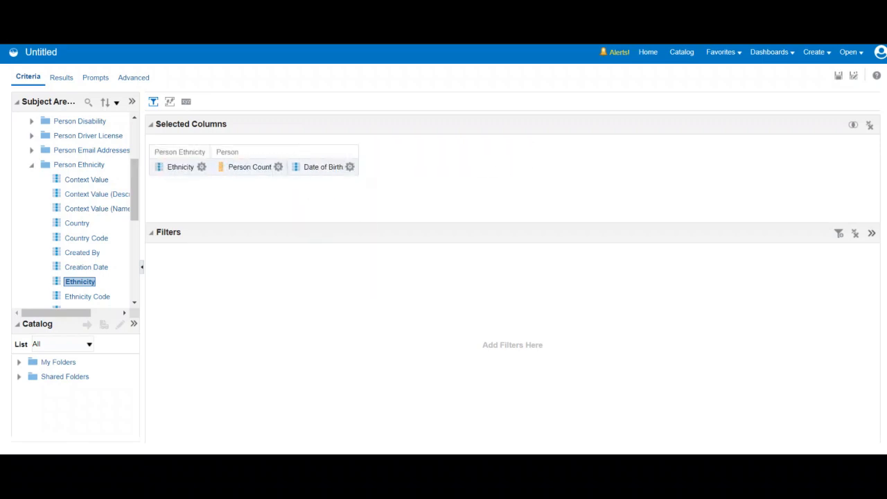
pyautogui.click(201, 167)
pyautogui.moveTo(250, 167); pyautogui.dragTo(344, 167)
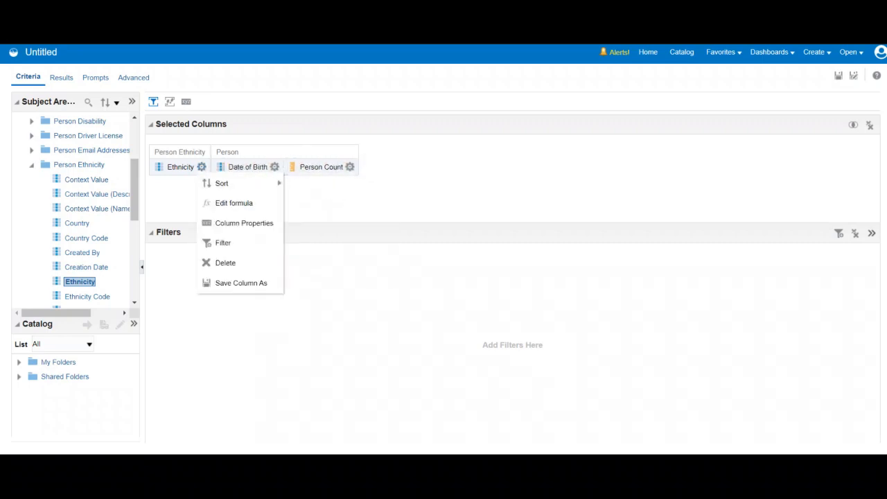
# Add a filter on the Ethnicity column with the operator "is not null".
pyautogui.click(201, 167)
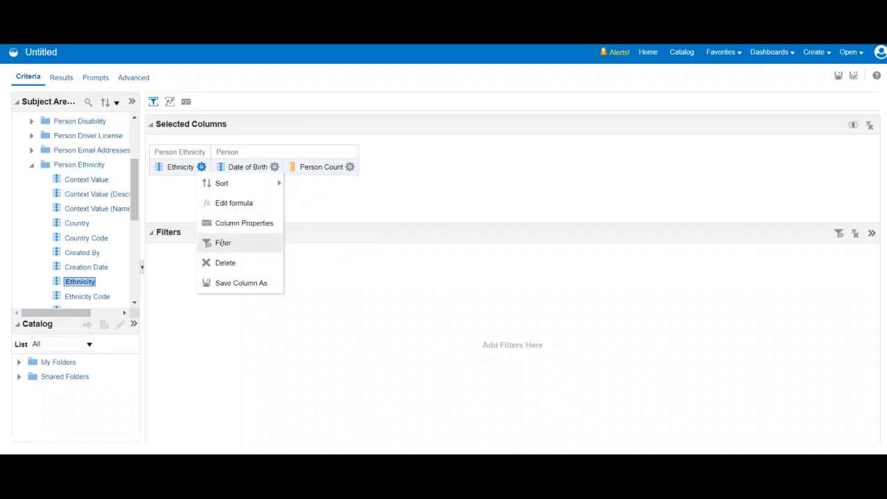
pyautogui.click(219, 243)
pyautogui.click(522, 201)
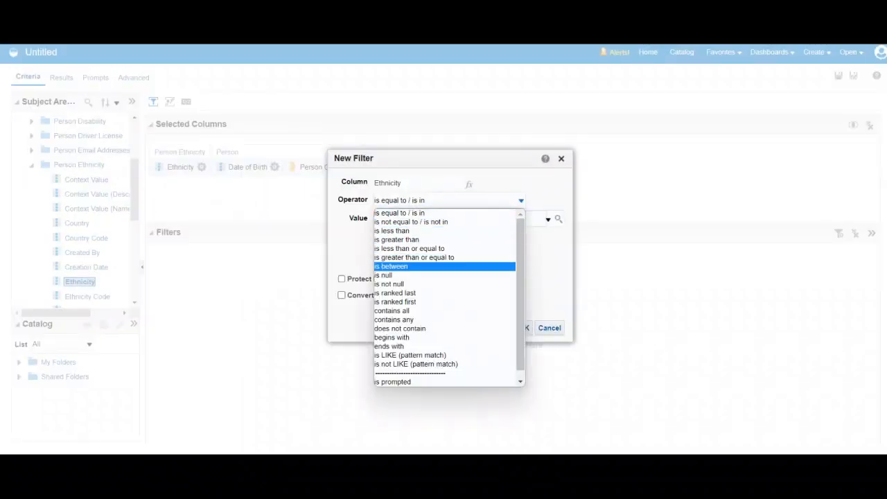
pyautogui.click(389, 284)
pyautogui.click(483, 327)
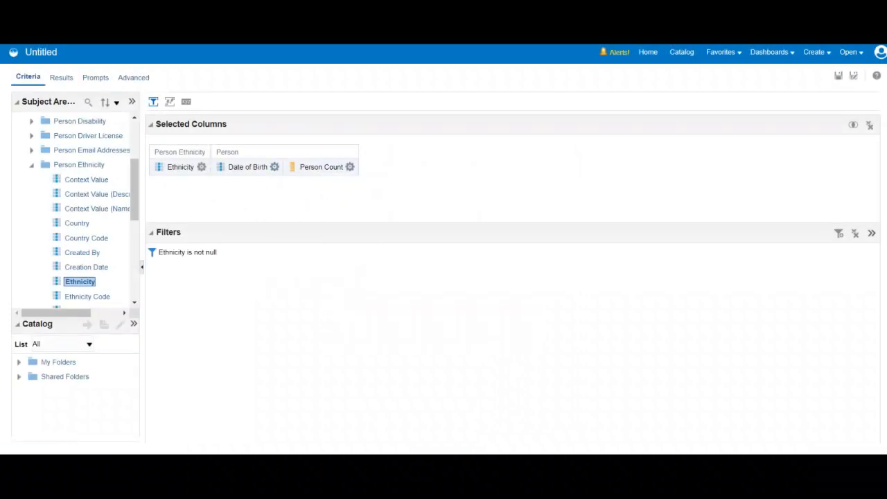
# Add a filter on the Date of Birth column with the operator "is not null".
pyautogui.click(274, 167)
pyautogui.click(298, 242)
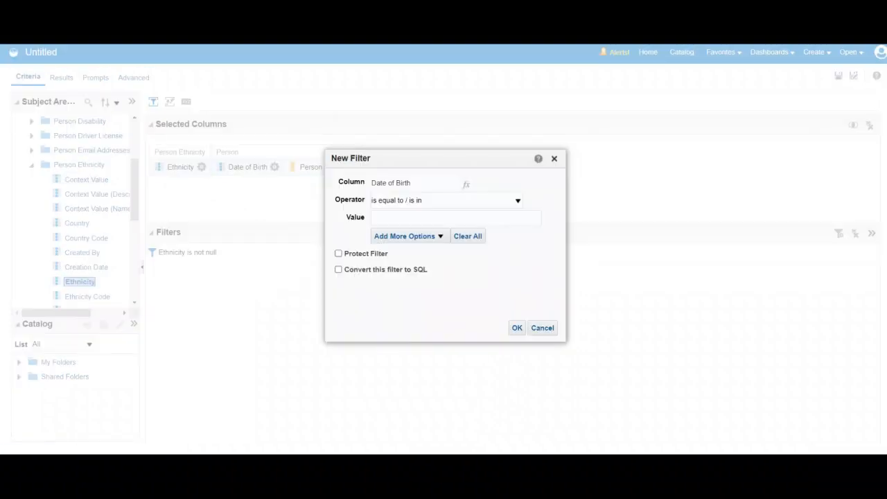
pyautogui.click(518, 200)
pyautogui.press('Down')
pyautogui.press('Return')
pyautogui.press('Return')
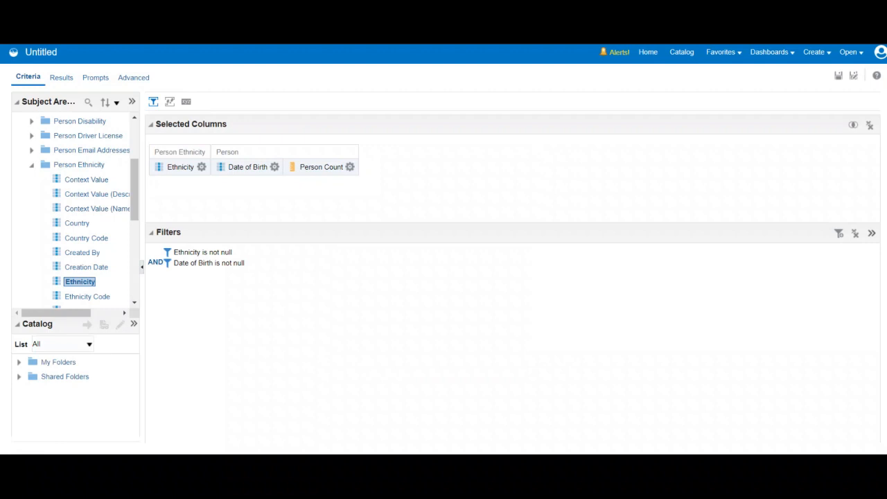
# Filter Person Count to values greater than 0 and preview the analysis results.
pyautogui.click(350, 167)
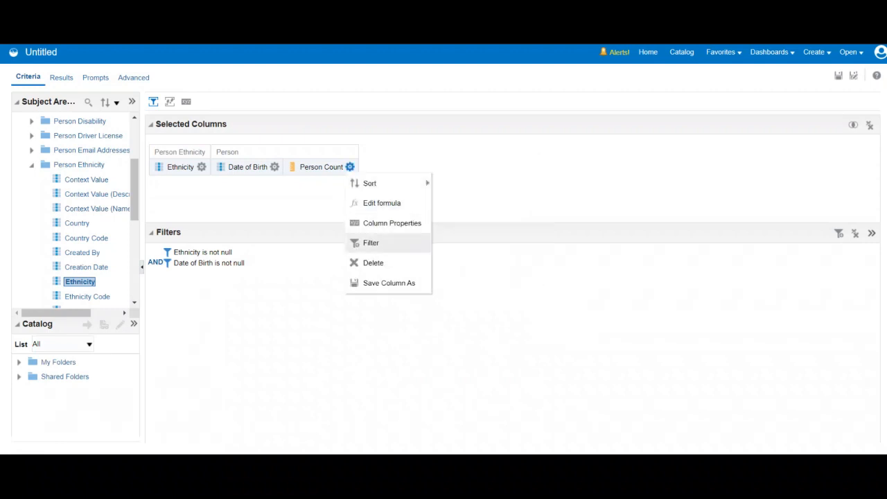
pyautogui.click(369, 242)
pyautogui.click(535, 201)
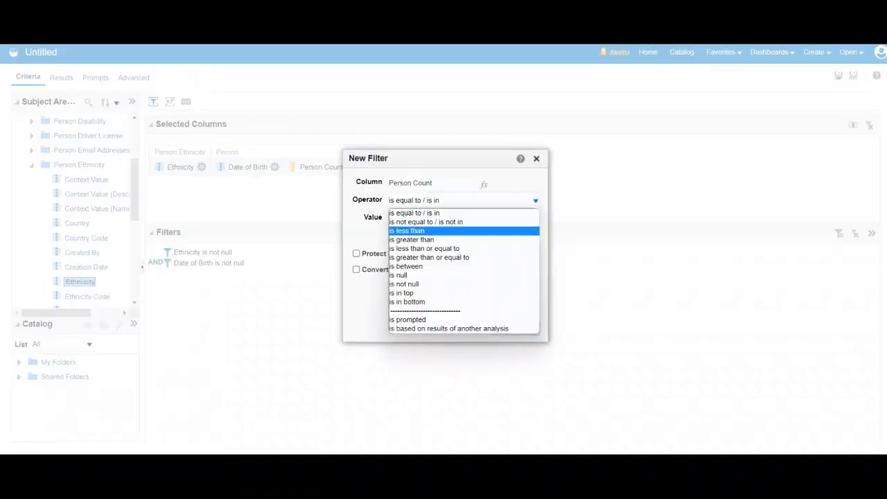
pyautogui.click(412, 239)
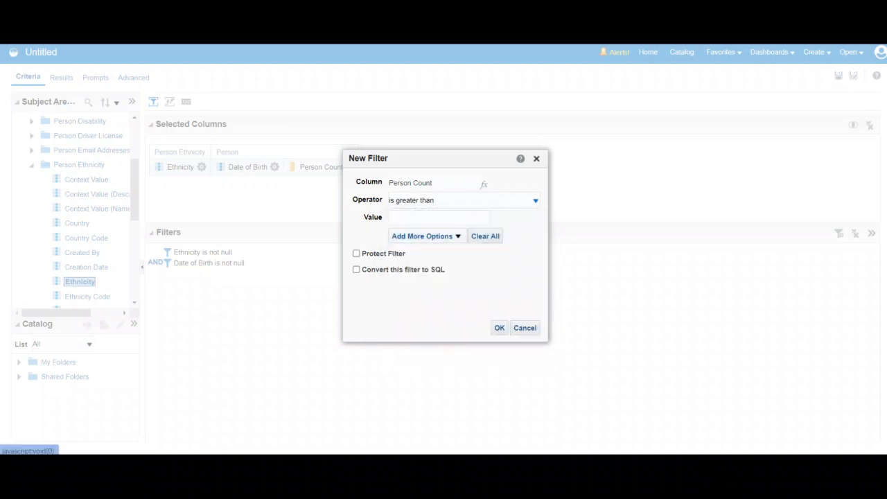
pyautogui.write('0')
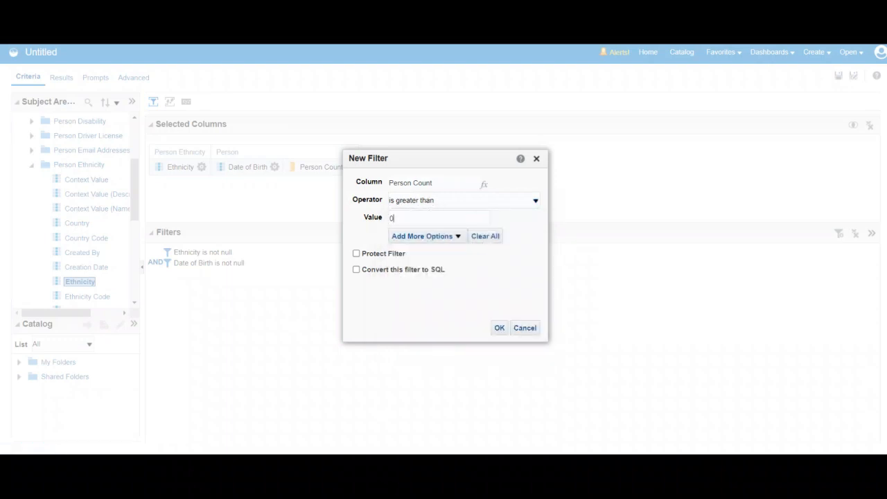
pyautogui.click(499, 328)
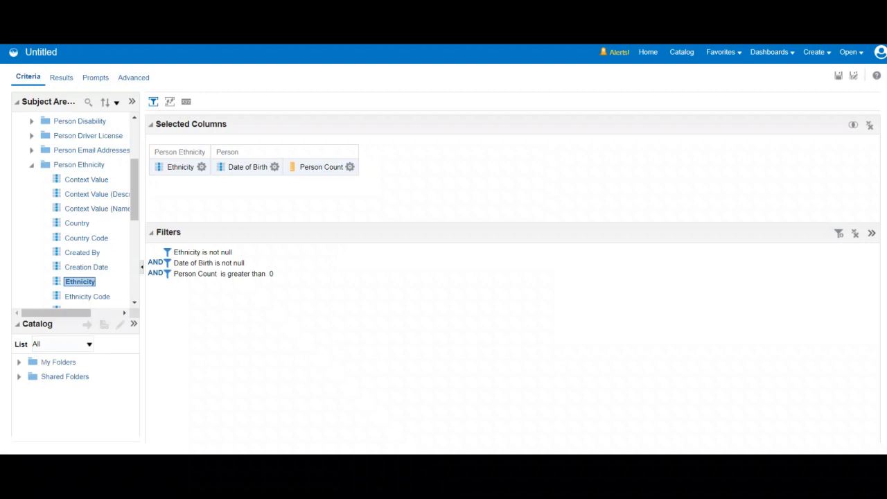
pyautogui.click(61, 78)
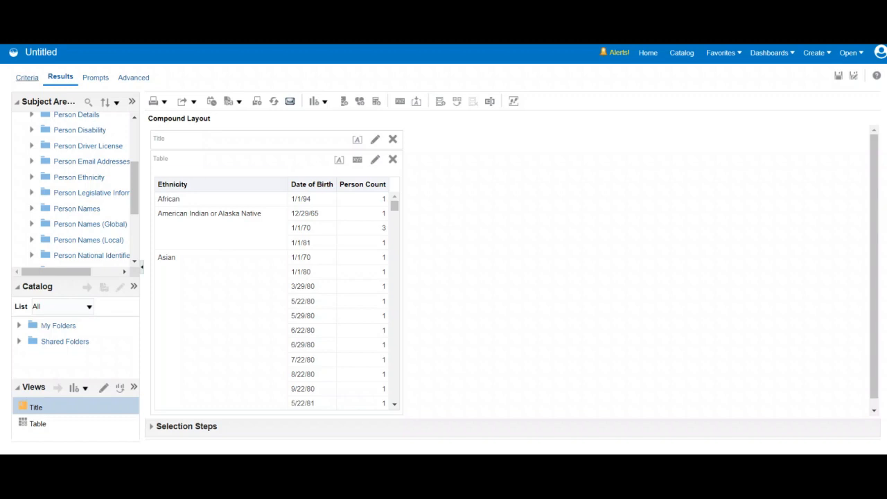
# Return to the analysis criteria and examine the Date of Birth column's style and column format properties, leaving them unsaved.
pyautogui.click(27, 77)
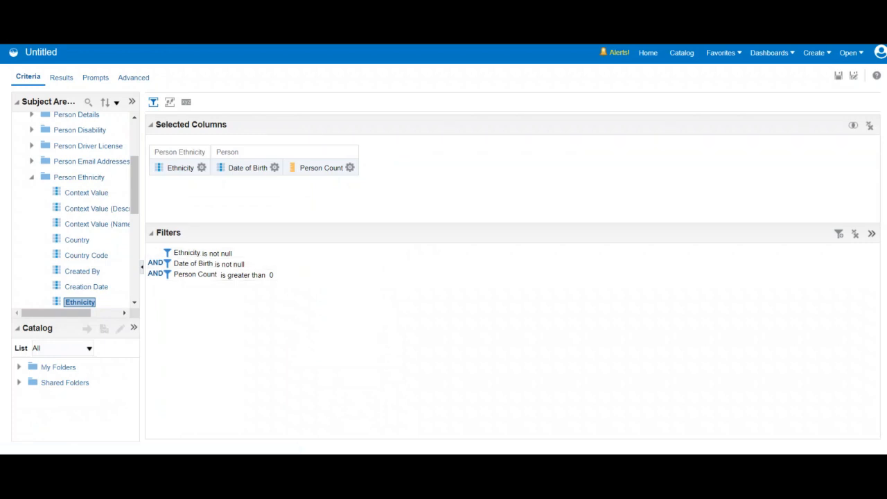
pyautogui.click(275, 167)
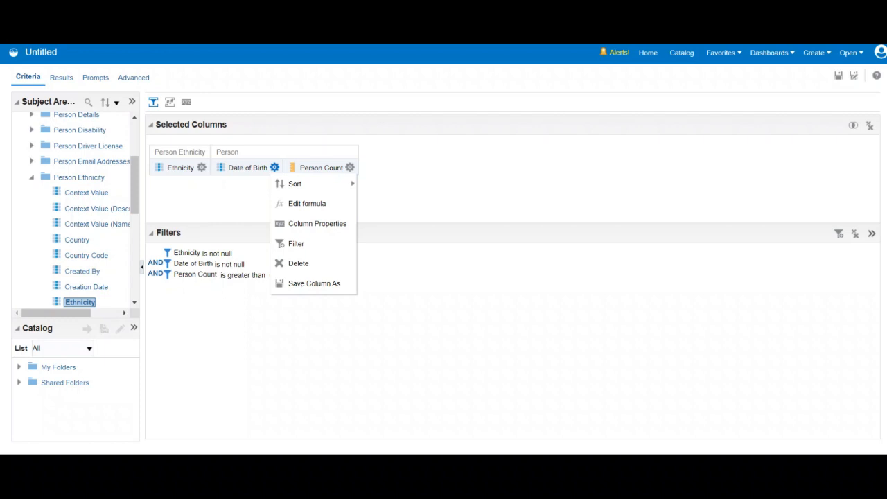
pyautogui.moveTo(305, 184)
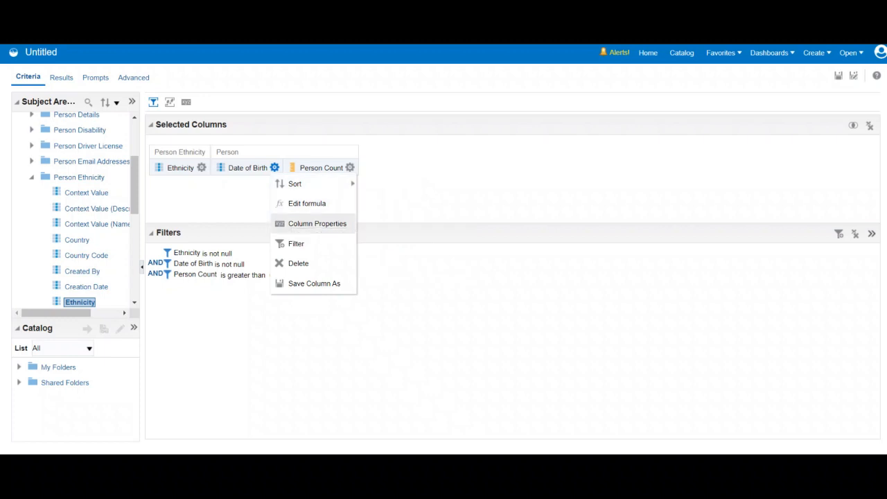
pyautogui.click(317, 224)
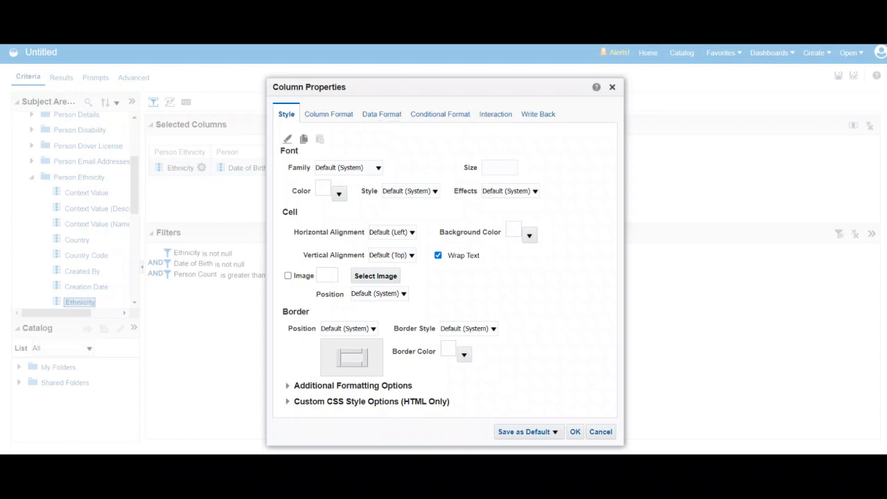
pyautogui.moveTo(416, 86); pyautogui.dragTo(532, 96)
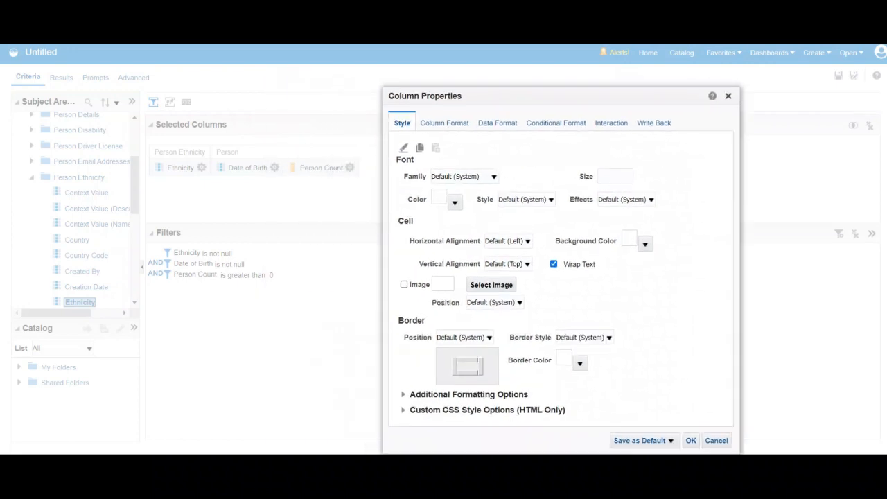
pyautogui.click(444, 122)
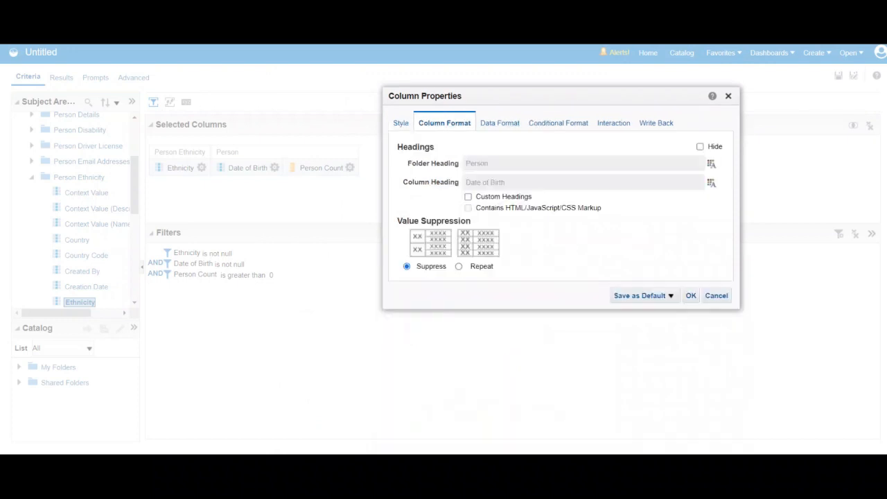
pyautogui.click(729, 96)
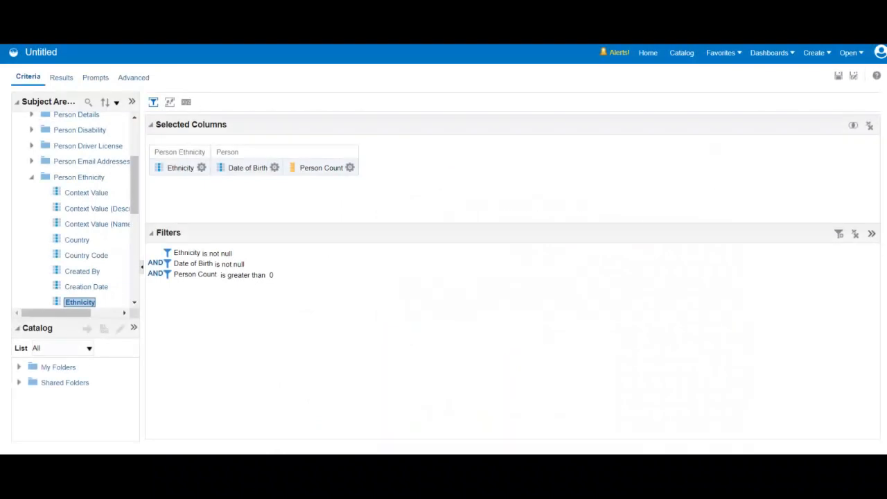
# Edit the Date of Birth column's formula to add a bin that uses the "is between" operator.
pyautogui.click(274, 168)
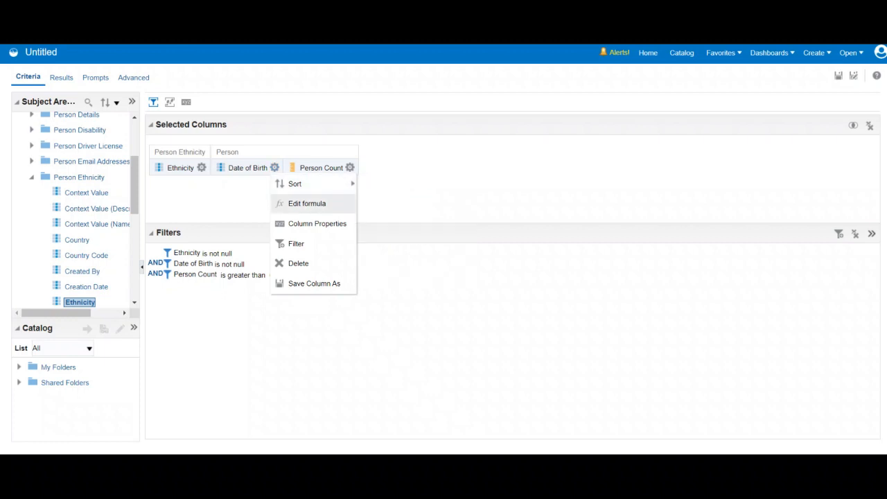
pyautogui.click(308, 203)
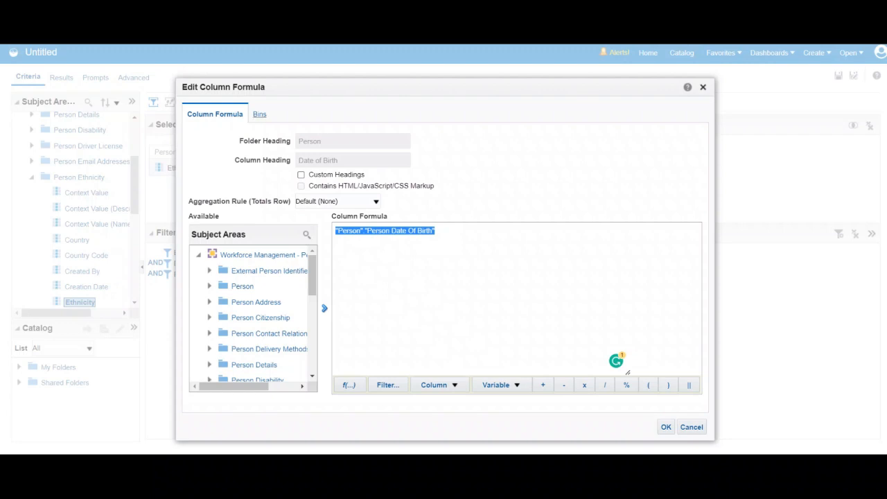
pyautogui.click(259, 114)
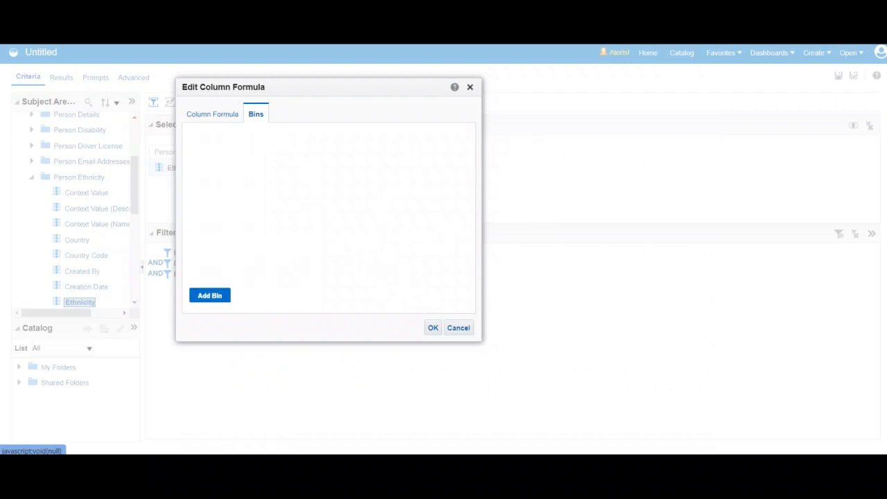
pyautogui.click(210, 295)
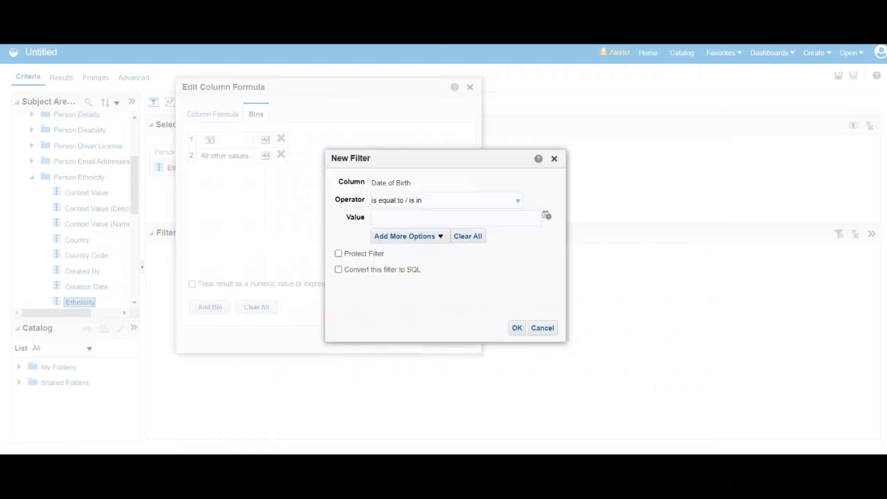
pyautogui.click(518, 201)
pyautogui.click(392, 265)
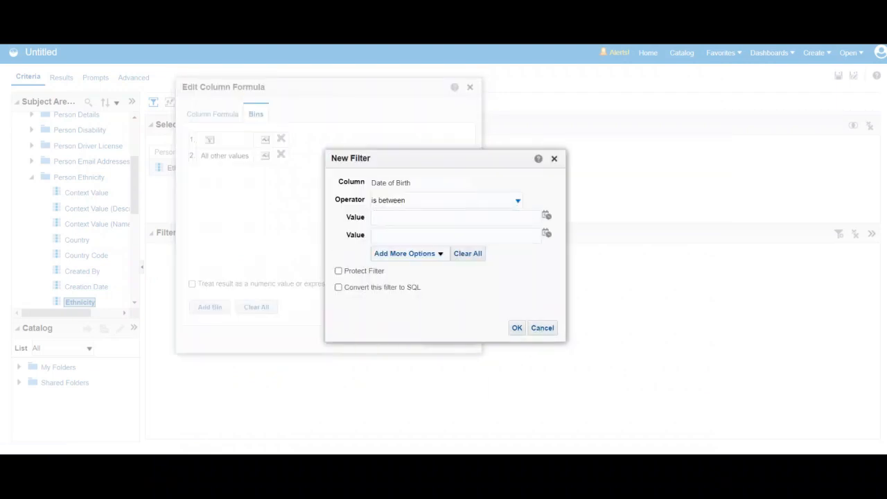
# Set the bin's date range from 01/01/1995 to 01/10/2023 and accept the filter.
pyautogui.click(547, 216)
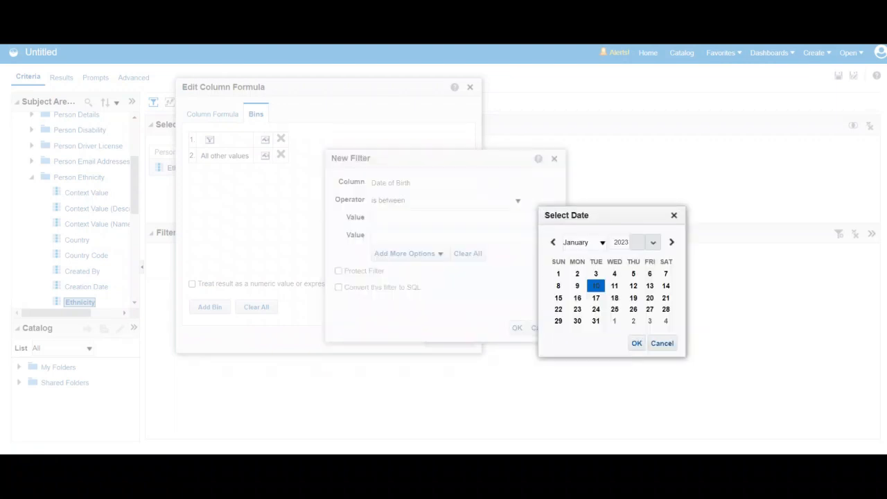
pyautogui.doubleClick(621, 243)
pyautogui.write('1995')
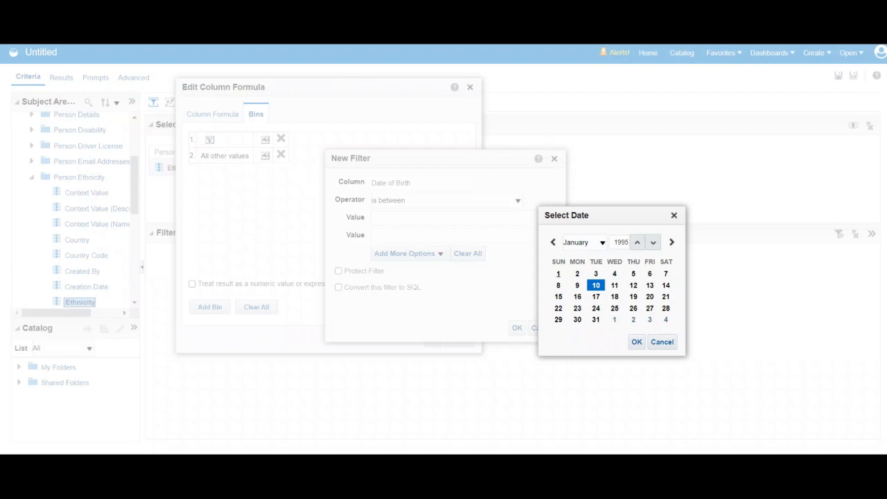
pyautogui.click(559, 274)
pyautogui.click(637, 342)
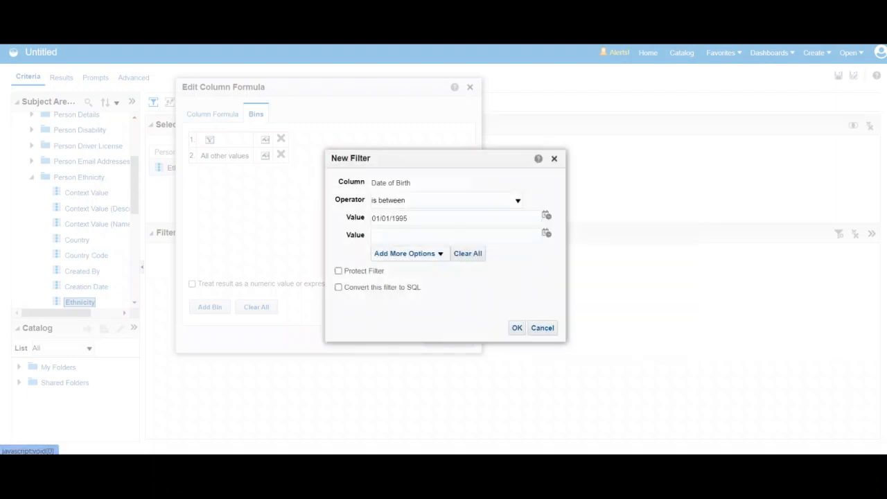
pyautogui.click(546, 234)
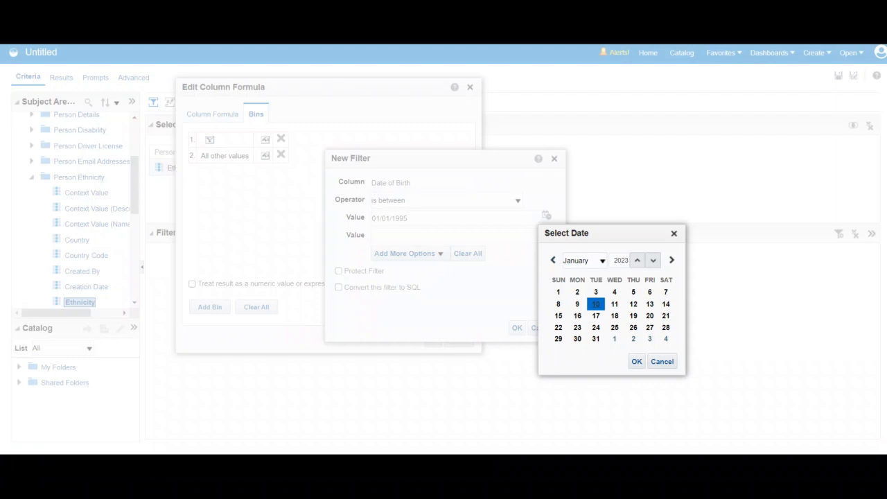
pyautogui.click(637, 361)
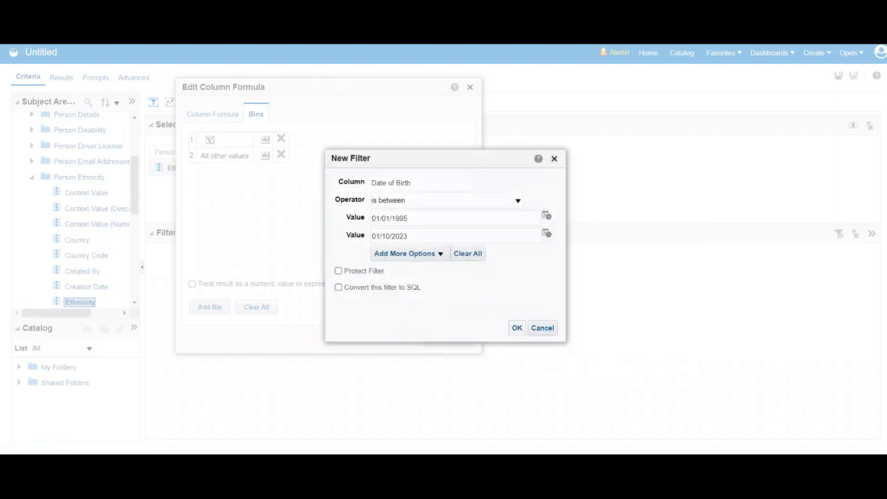
pyautogui.click(517, 328)
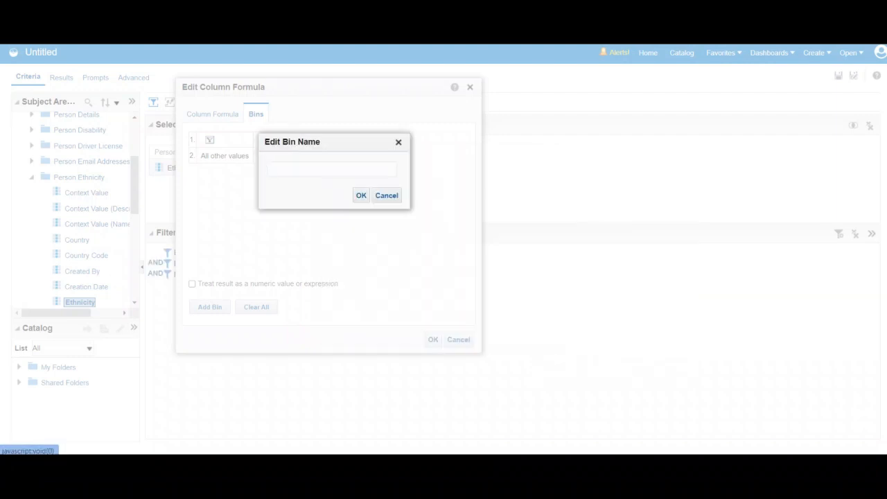
# Name the first Date of Birth bin "1195 till Date".
pyautogui.click(332, 169)
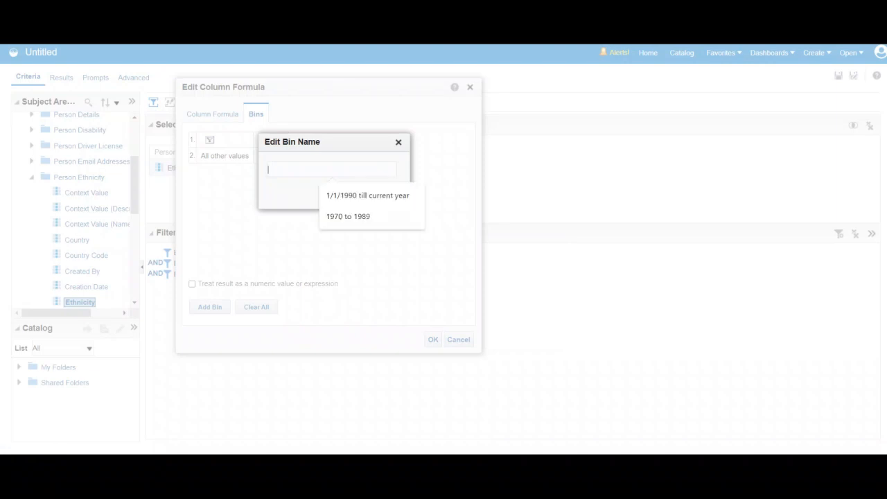
pyautogui.write('1195 ')
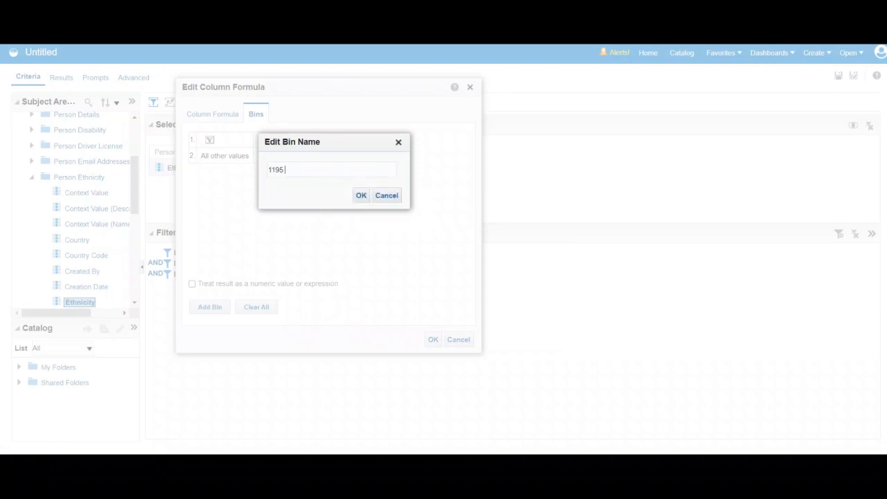
pyautogui.write('till Date')
pyautogui.click(361, 195)
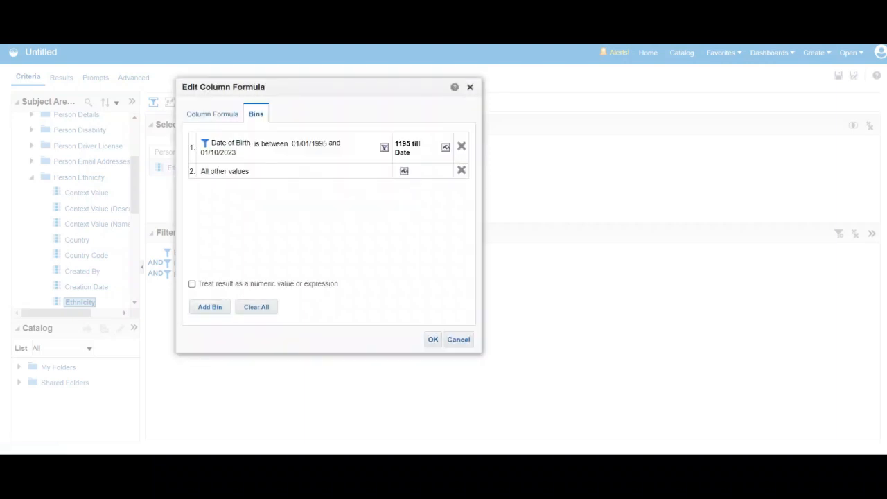
# Add a second Date of Birth bin with the "is between" operator and set its start date to 01/01/1975.
pyautogui.click(209, 307)
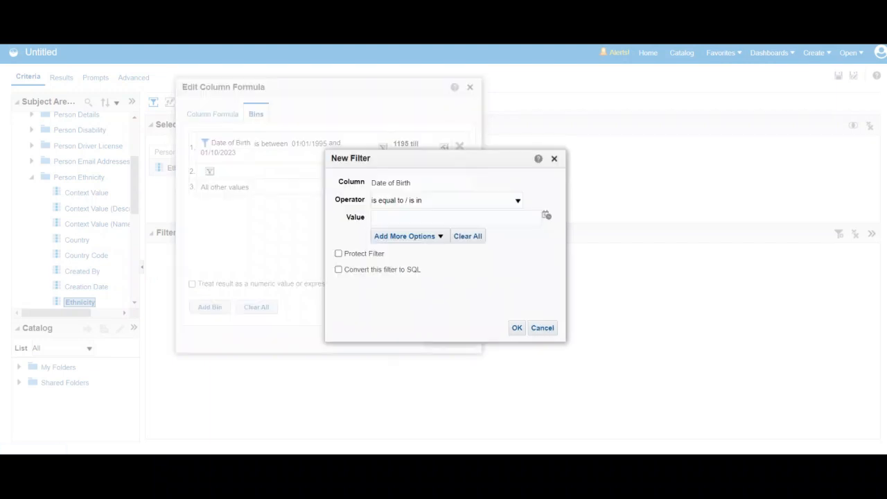
pyautogui.click(518, 201)
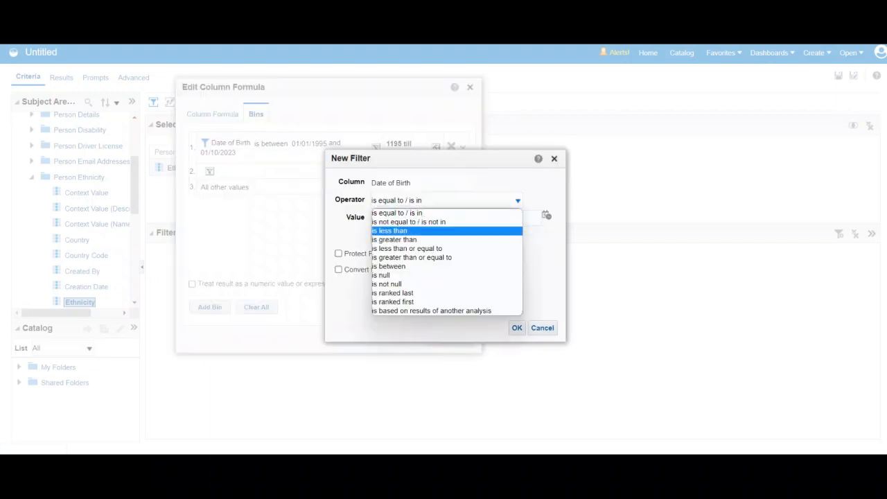
pyautogui.press('Return')
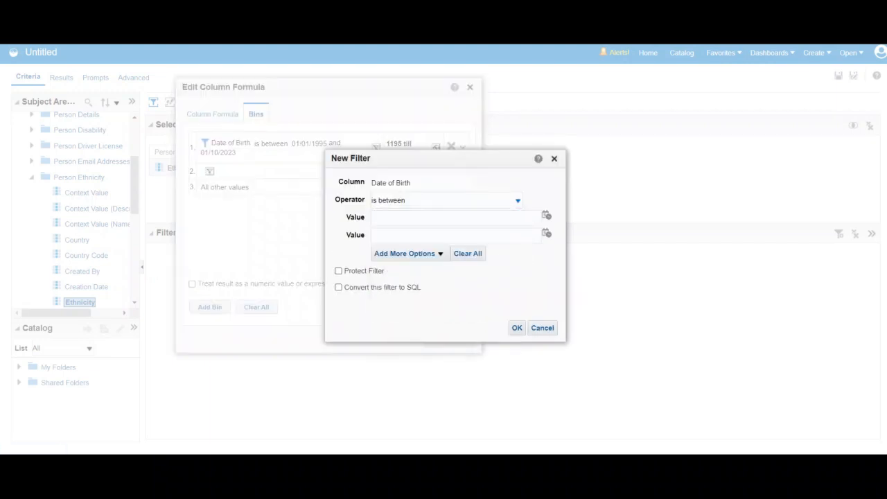
pyautogui.click(546, 216)
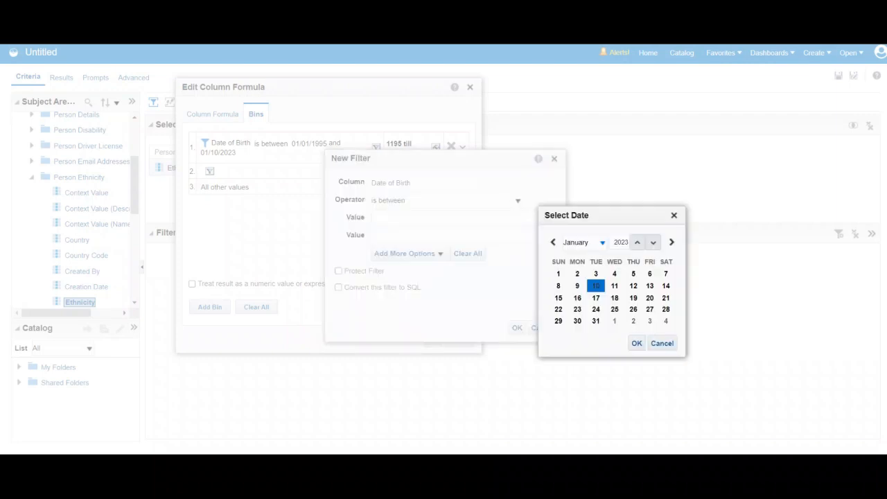
pyautogui.doubleClick(622, 243)
pyautogui.write('1975')
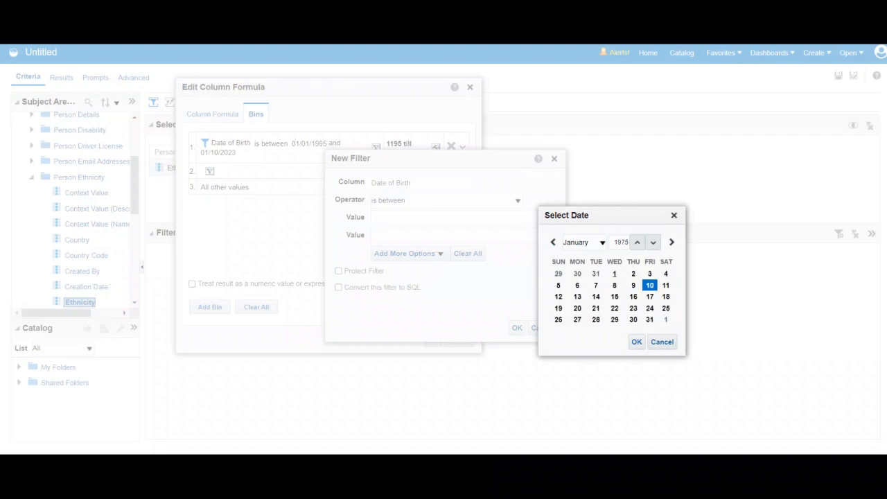
pyautogui.click(614, 273)
pyautogui.click(637, 342)
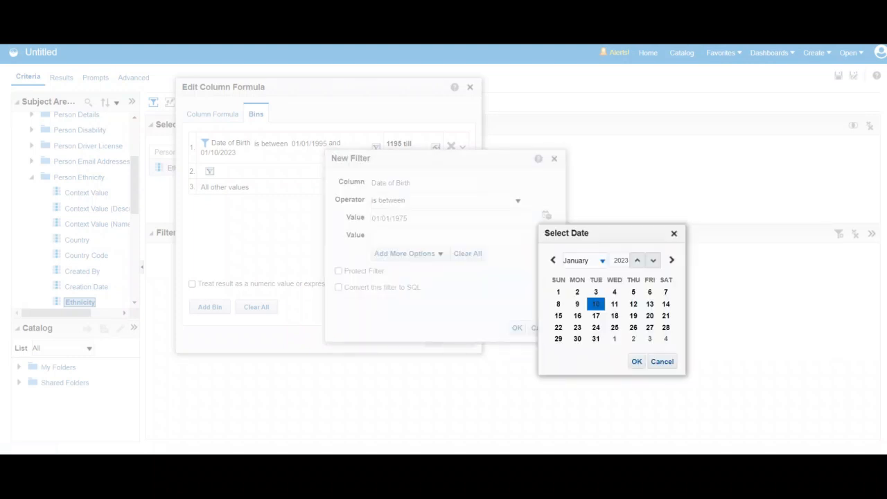
# Set the second bin's end date to 12/31/1194 and accept the filter.
pyautogui.doubleClick(621, 260)
pyautogui.write('19')
pyautogui.write('95')
pyautogui.click(601, 260)
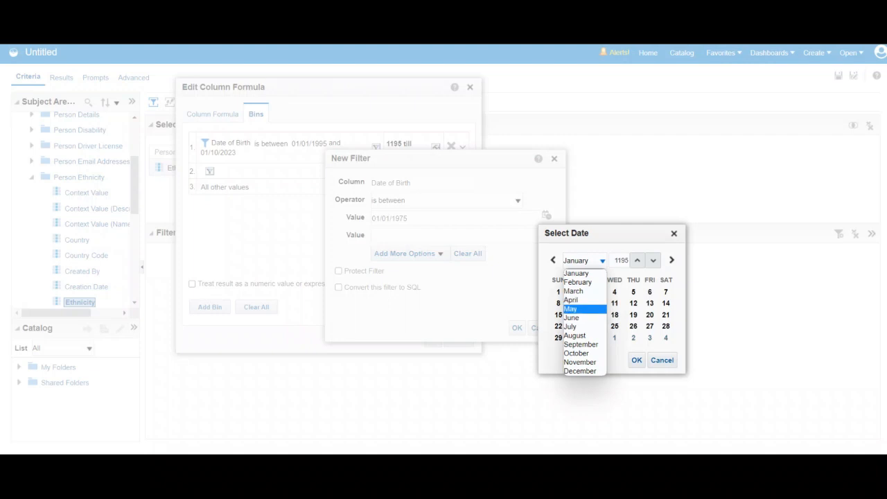
pyautogui.press('Down')
pyautogui.press('Down')
pyautogui.press('Down')
pyautogui.press('Down')
pyautogui.press('Down')
pyautogui.press('Down')
pyautogui.press('Return')
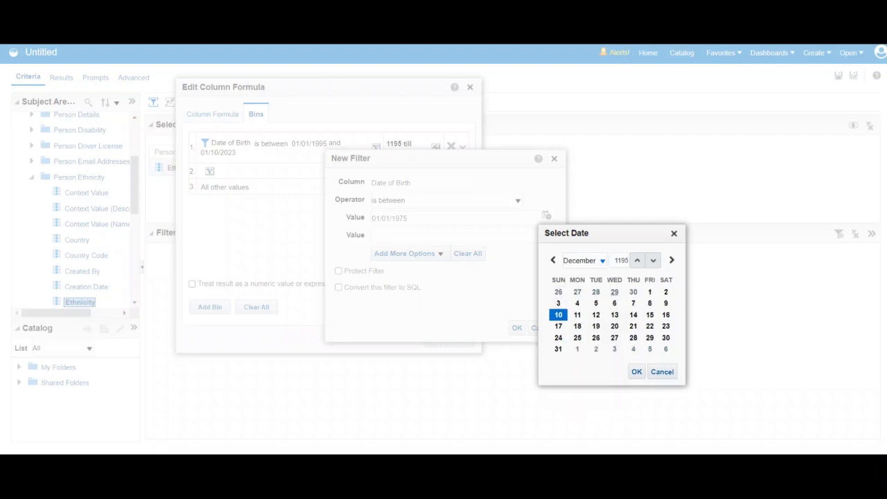
pyautogui.press('Tab')
pyautogui.write('1194')
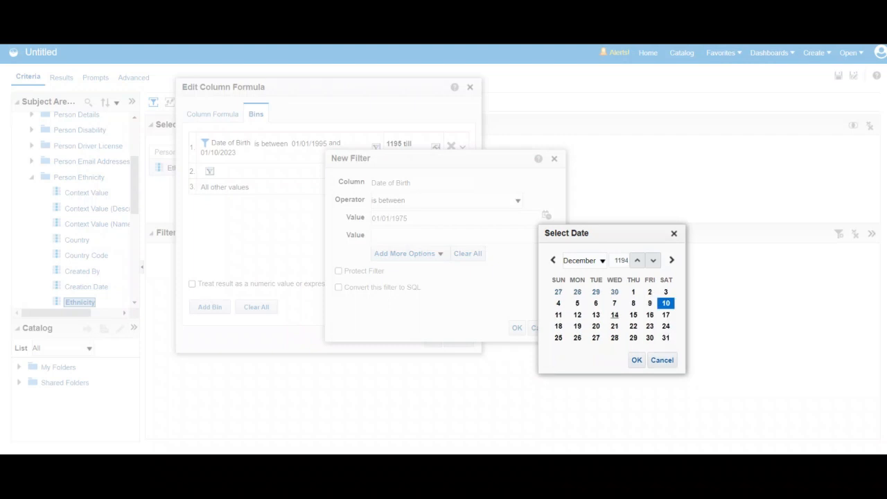
pyautogui.click(667, 338)
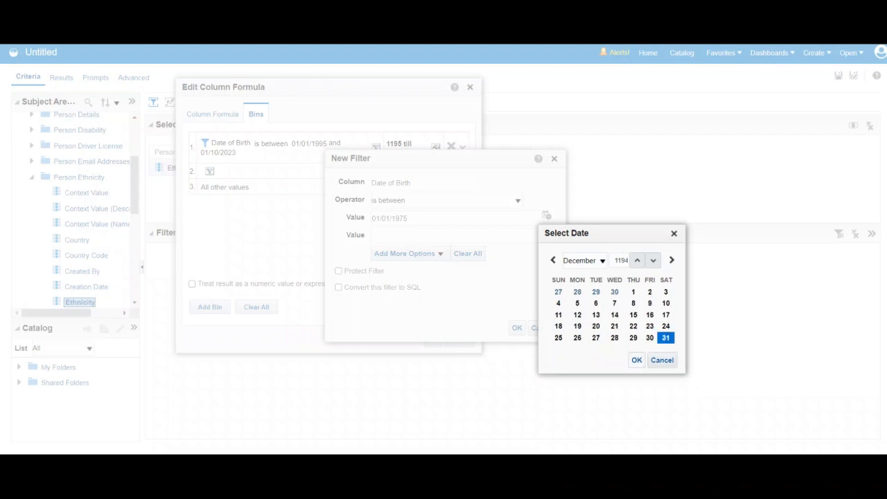
pyautogui.click(637, 360)
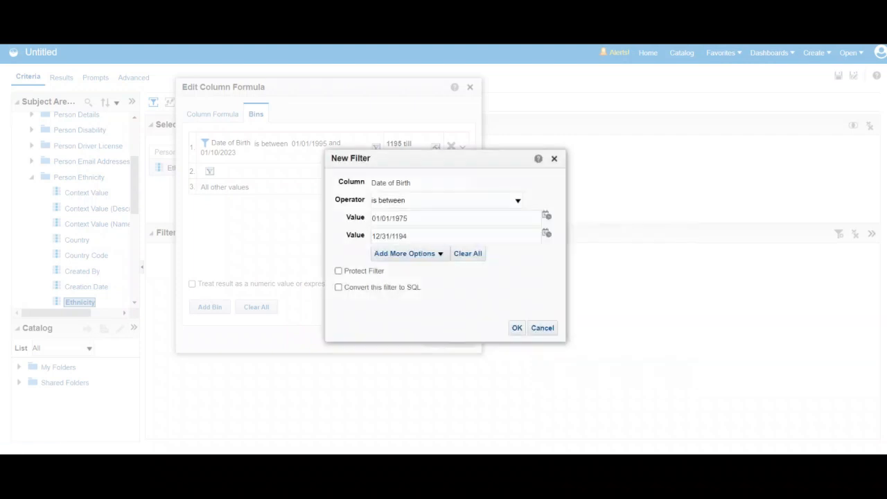
pyautogui.click(517, 328)
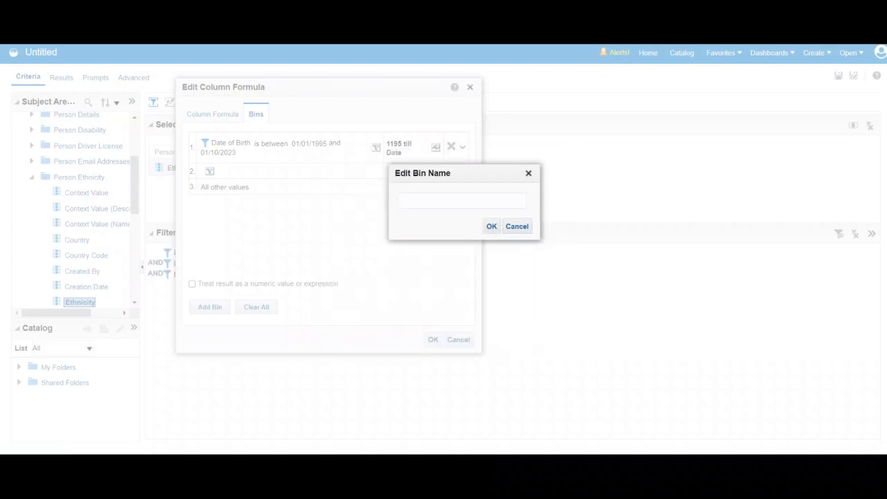
# Name the second Date of Birth bin "1975 to 1194".
pyautogui.click(462, 200)
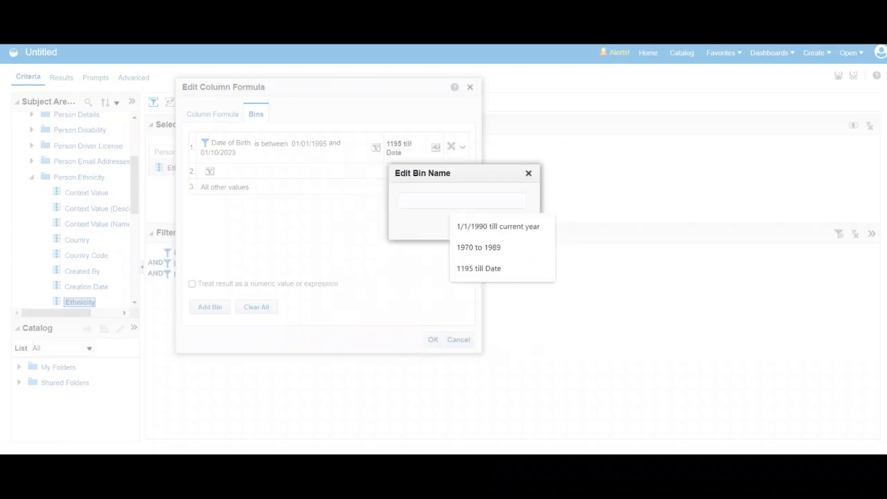
pyautogui.write('11')
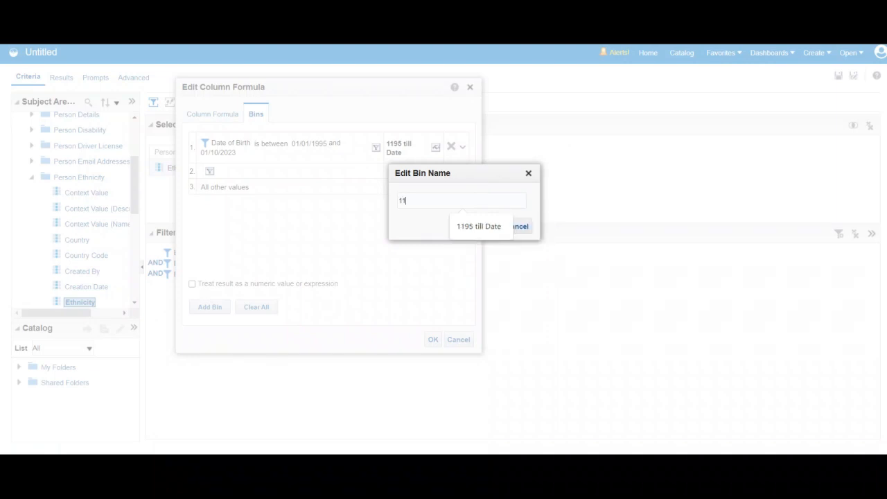
pyautogui.press('BackSpace')
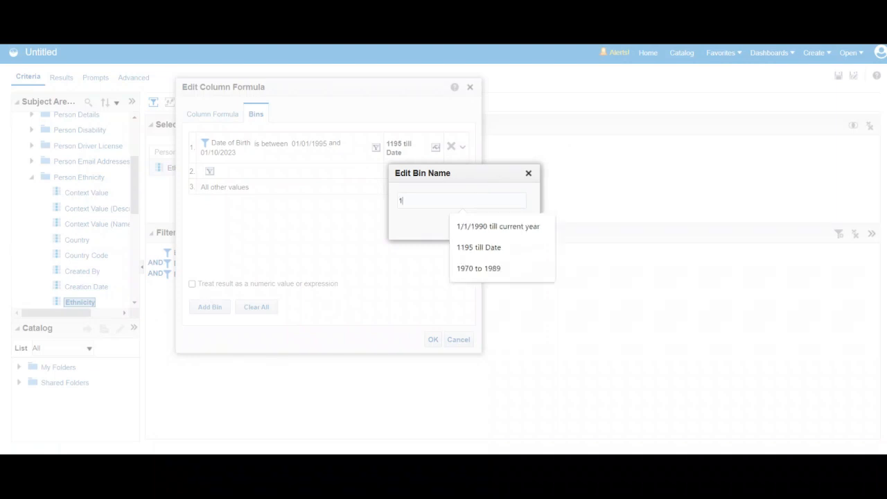
pyautogui.write('975 to 1194')
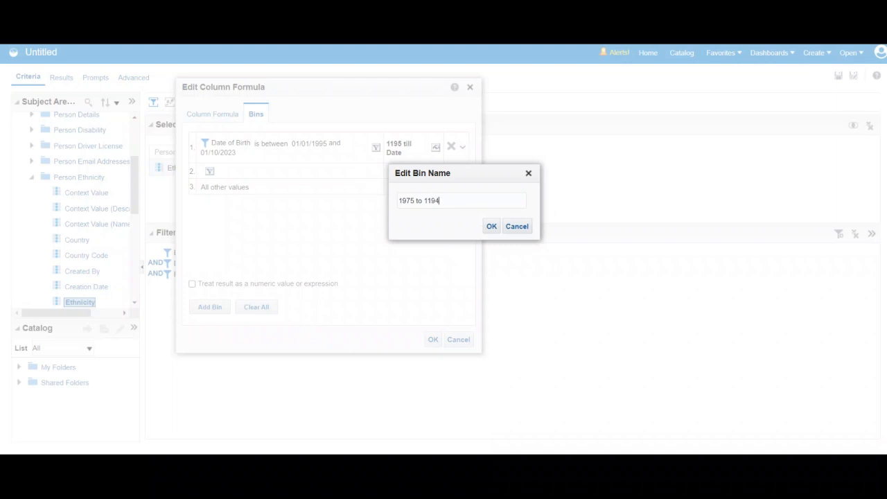
pyautogui.click(492, 226)
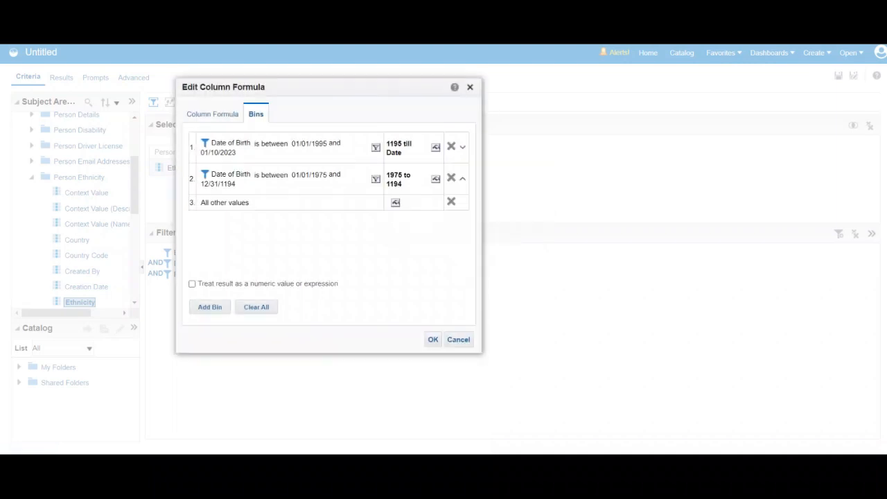
# Add a third Date of Birth bin with the "is between" operator and set its start date to 01/01/1900.
pyautogui.click(210, 307)
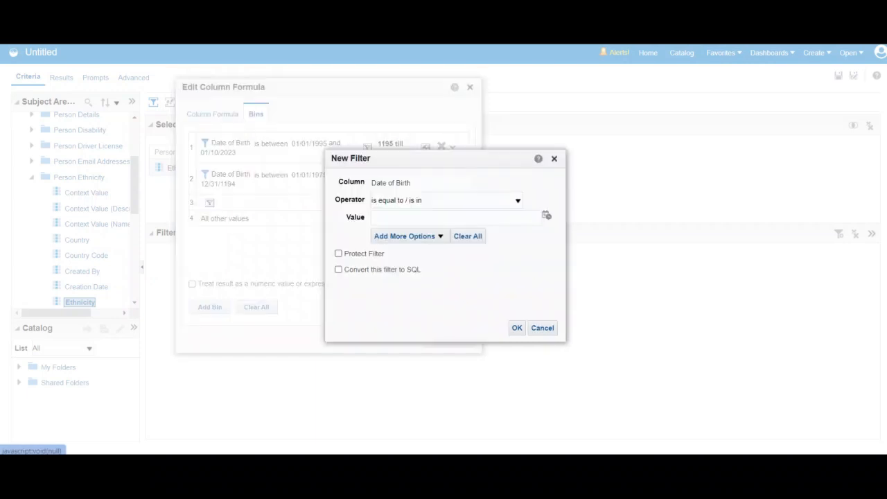
pyautogui.click(518, 200)
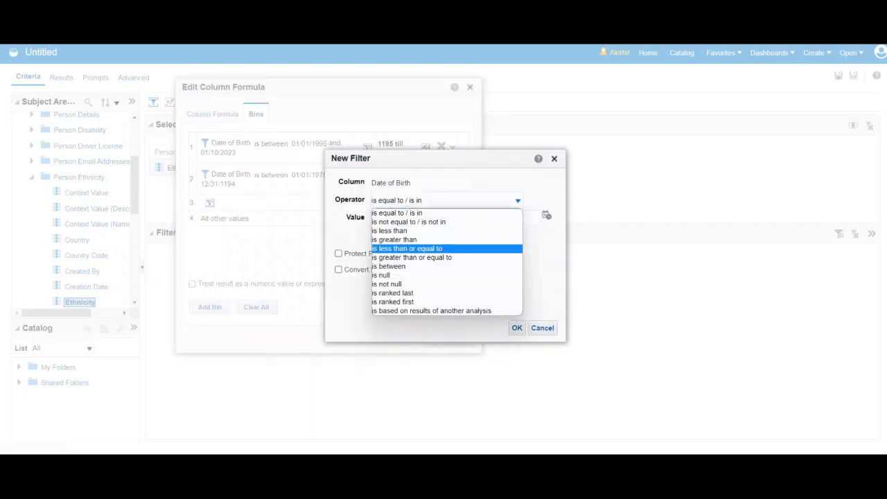
pyautogui.click(416, 267)
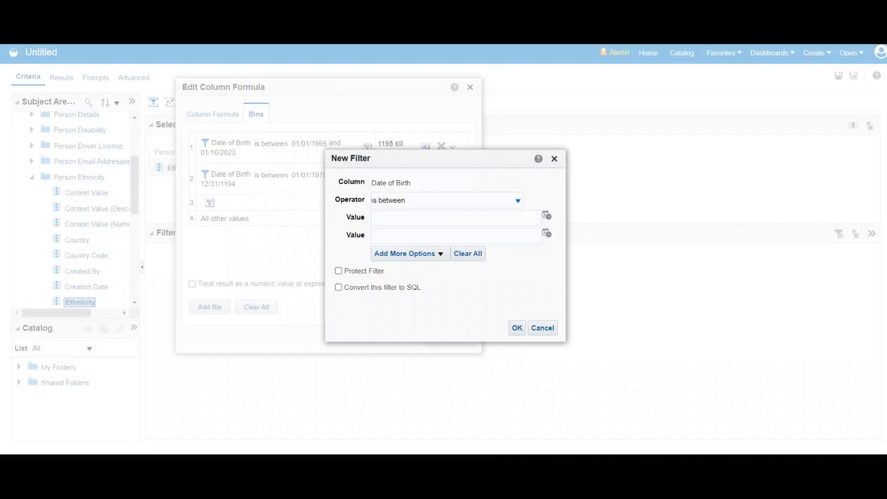
pyautogui.click(547, 216)
pyautogui.doubleClick(620, 242)
pyautogui.write('1900')
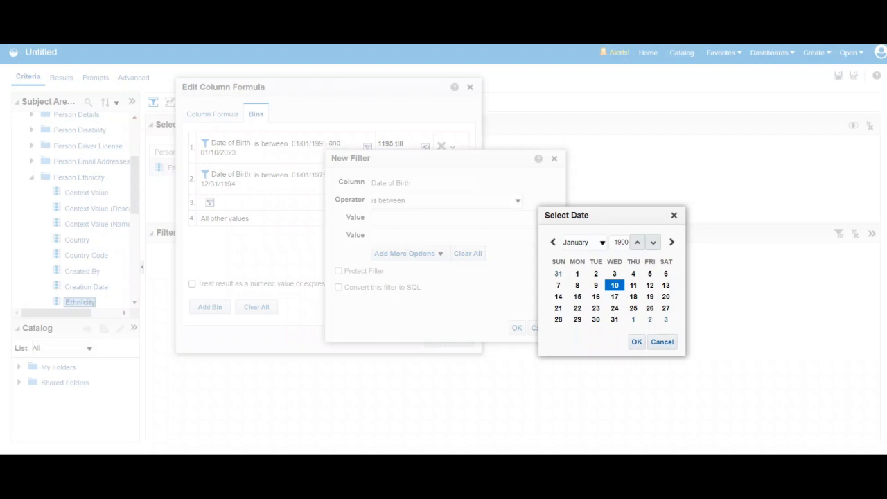
pyautogui.click(577, 274)
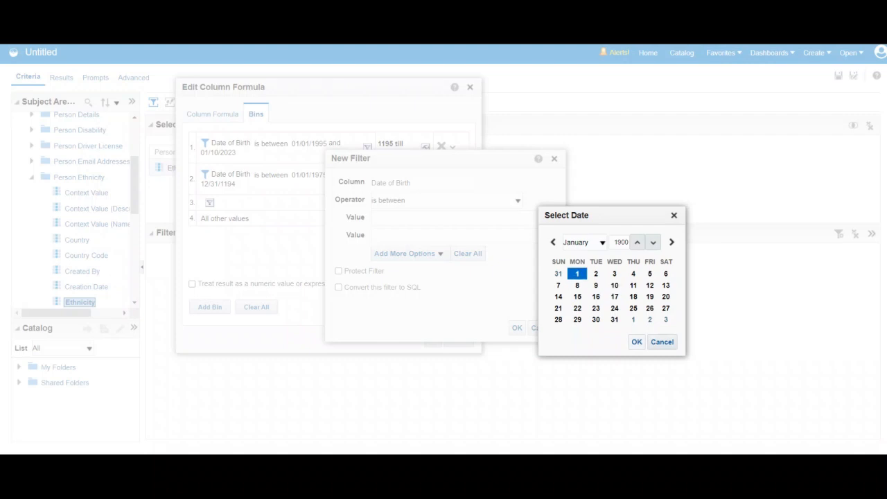
pyautogui.click(637, 342)
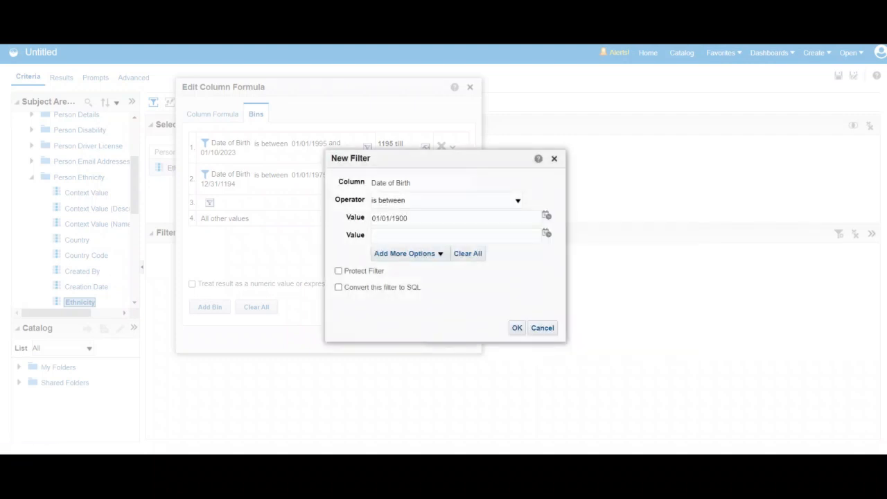
# Set the third bin's end date to 12/31/1974 and accept the filter.
pyautogui.click(546, 233)
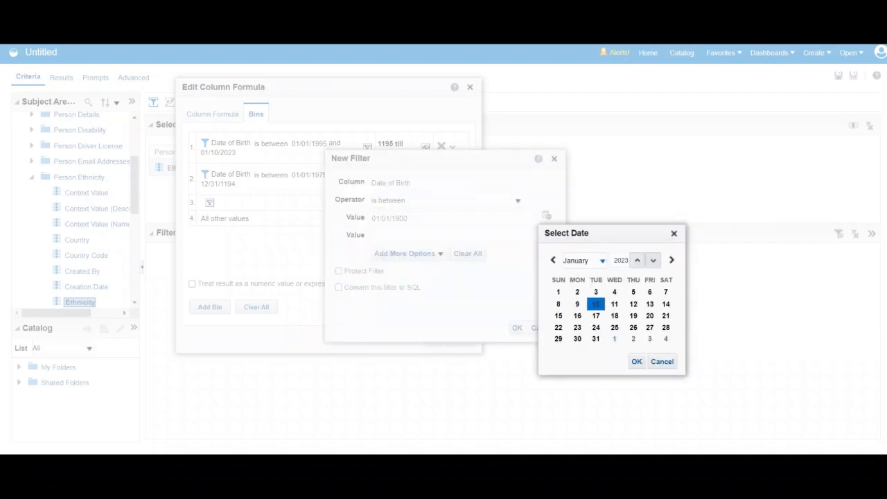
pyautogui.doubleClick(615, 260)
pyautogui.write('1974')
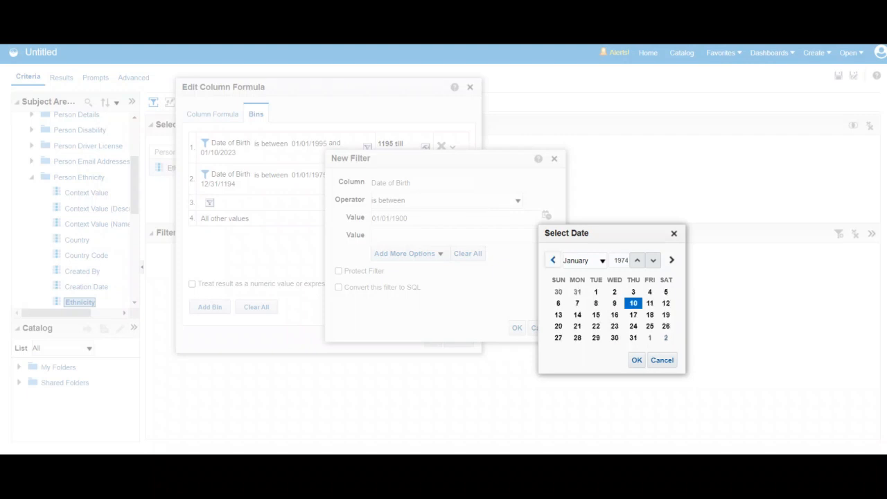
pyautogui.click(600, 261)
pyautogui.press('Down')
pyautogui.press('Return')
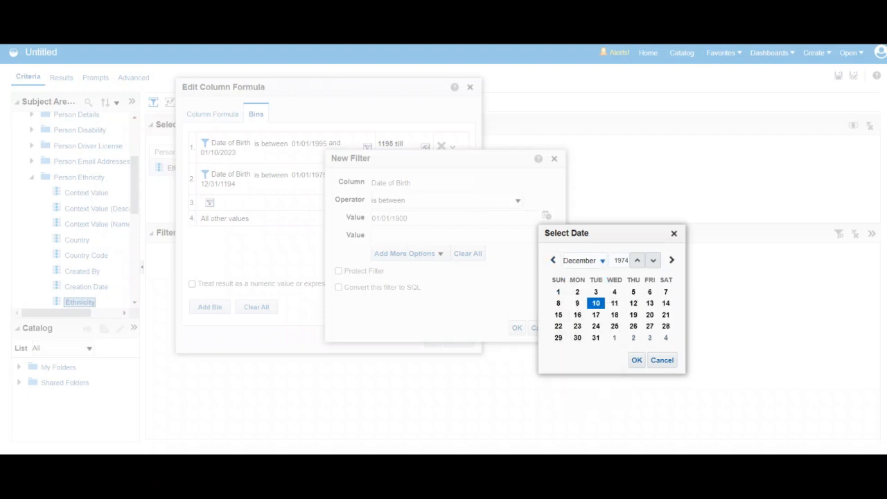
pyautogui.click(596, 337)
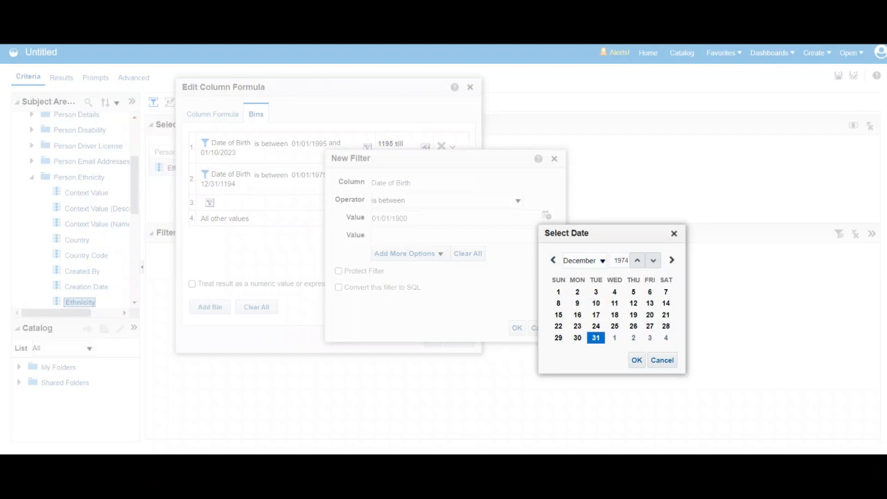
pyautogui.click(637, 360)
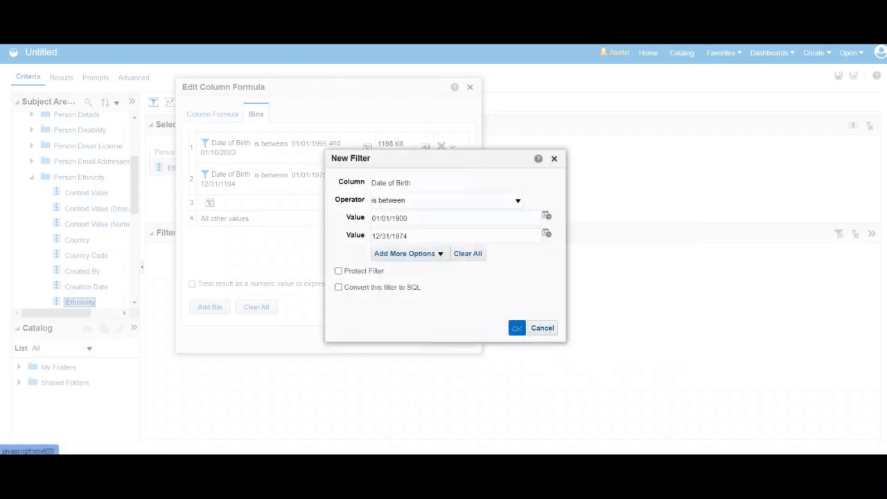
pyautogui.click(518, 328)
# Name the third Date of Birth bin "Before 1974".
pyautogui.click(453, 232)
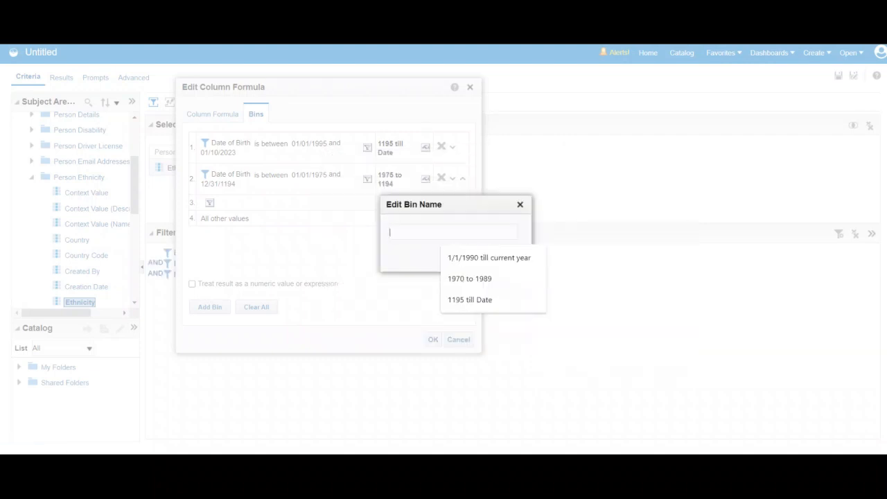
pyautogui.write('Before 199')
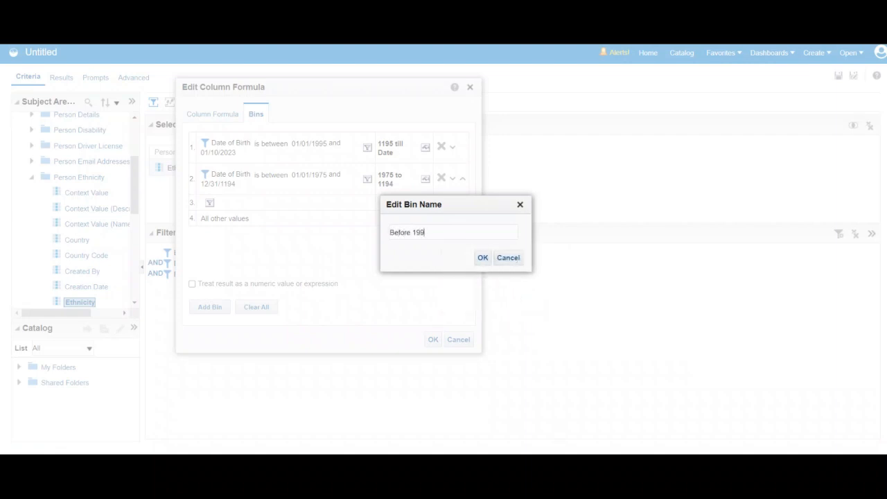
pyautogui.press('BackSpace')
pyautogui.write('74')
pyautogui.click(483, 257)
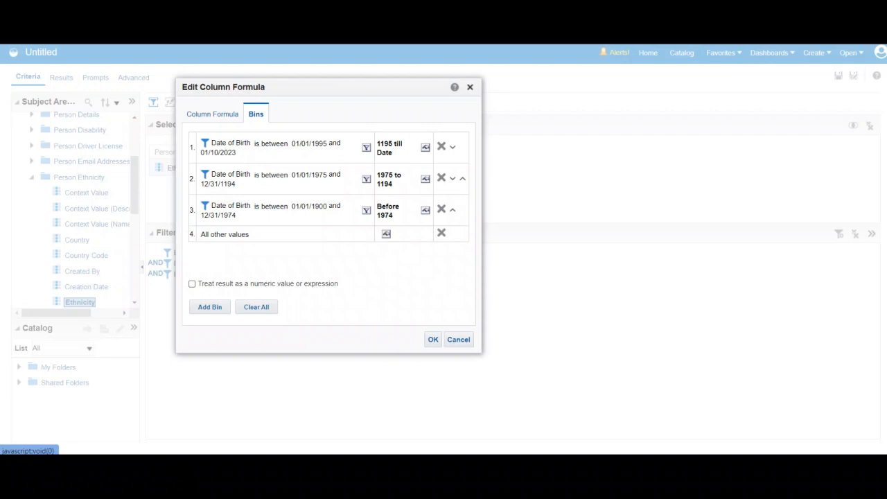
# Apply the Date of Birth bins with all other values named "Others" and show the analysis results.
pyautogui.moveTo(706, 463)
pyautogui.click(706, 424)
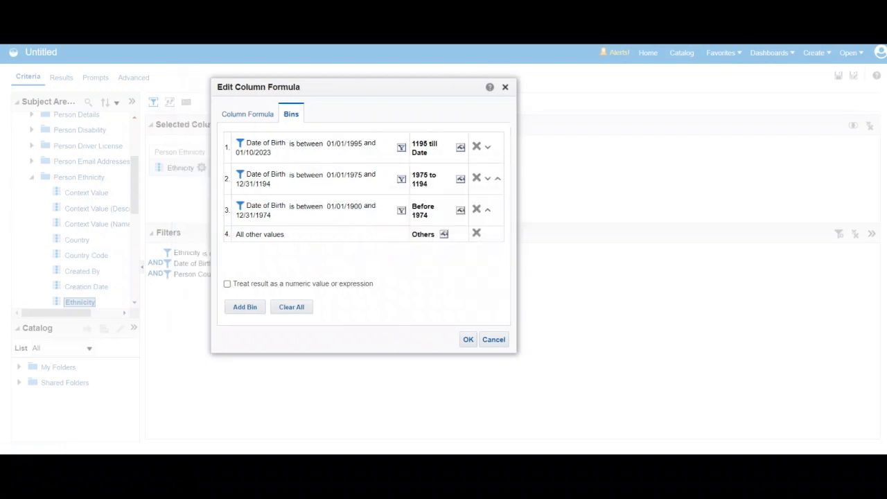
pyautogui.click(444, 234)
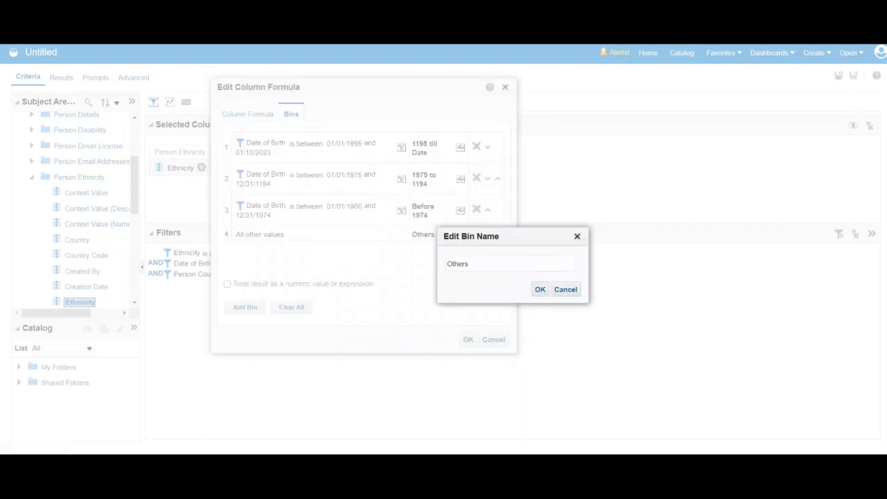
pyautogui.click(540, 289)
pyautogui.click(468, 339)
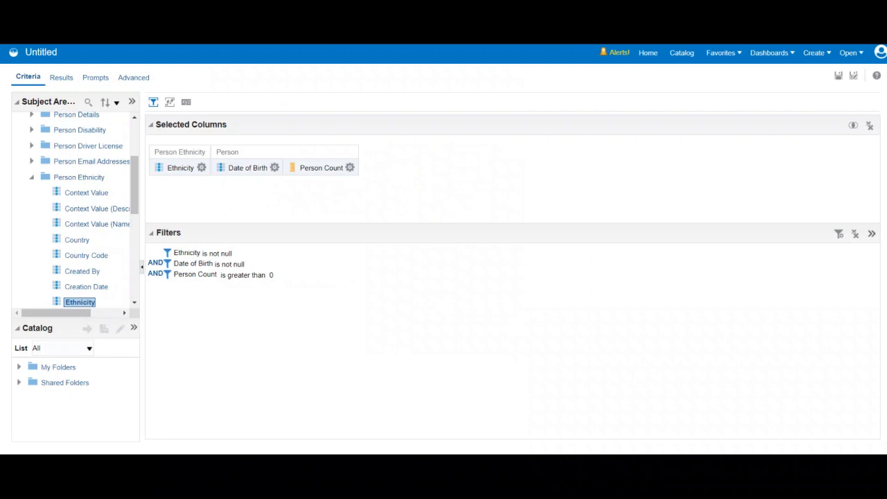
pyautogui.click(61, 77)
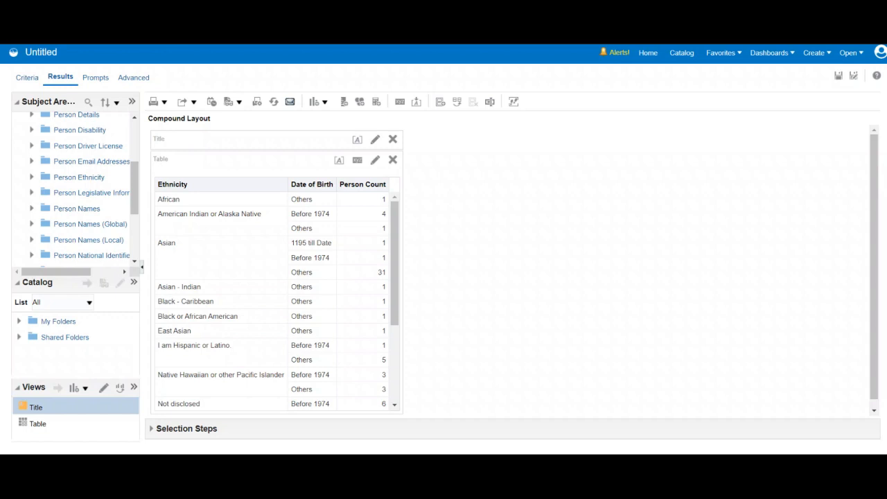
# Review the ethnicity and bin rows in the results table and reopen the Date of Birth column's bin definitions.
pyautogui.scroll(-5, 277, 299)
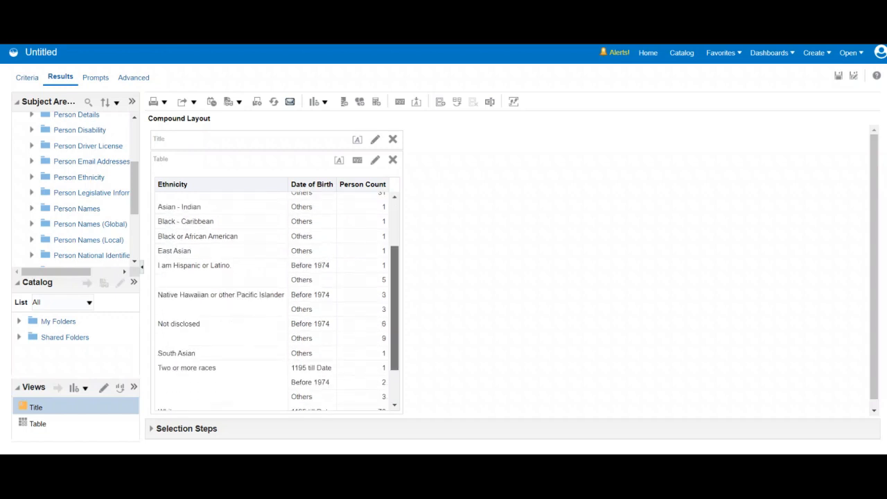
pyautogui.scroll(-1, 277, 298)
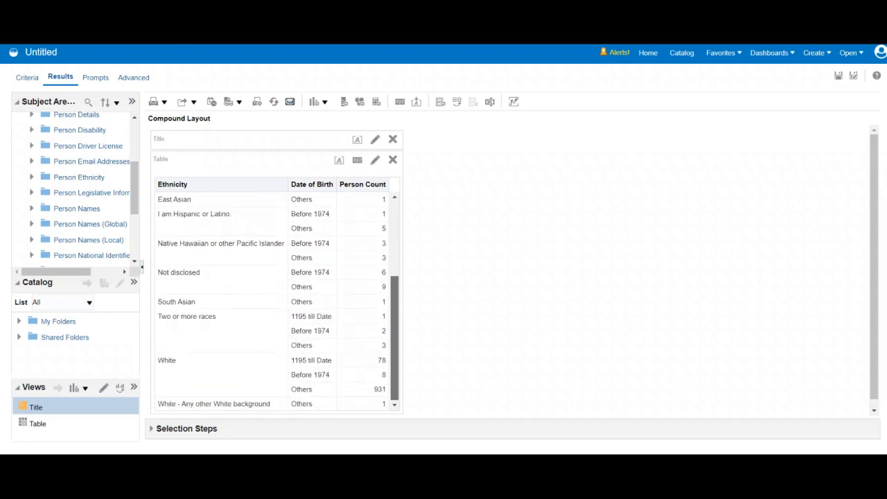
pyautogui.scroll(6, 277, 298)
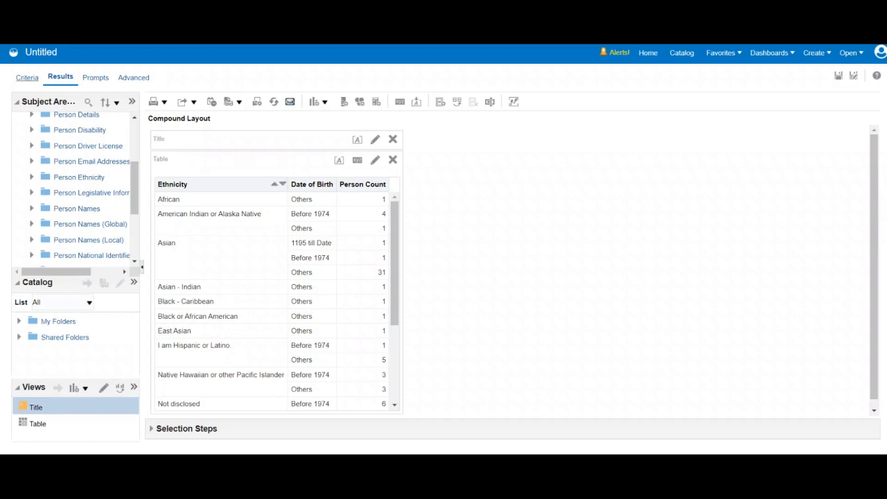
pyautogui.click(27, 77)
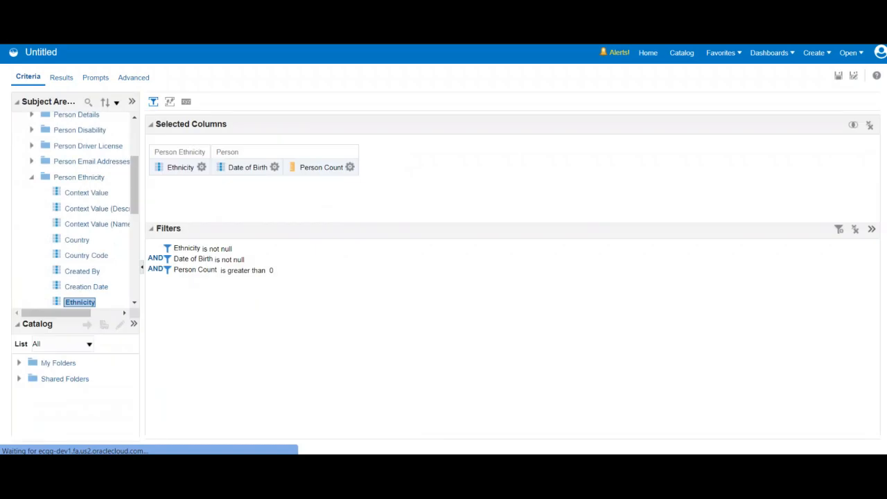
pyautogui.click(274, 167)
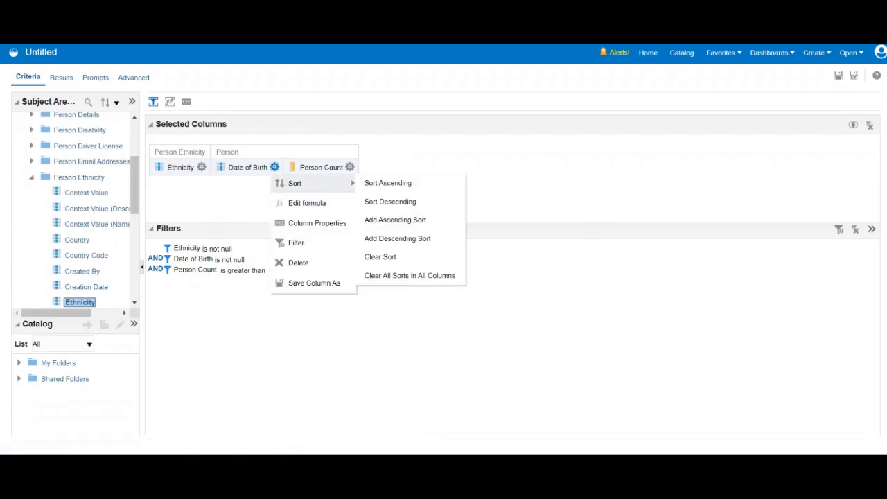
pyautogui.click(307, 202)
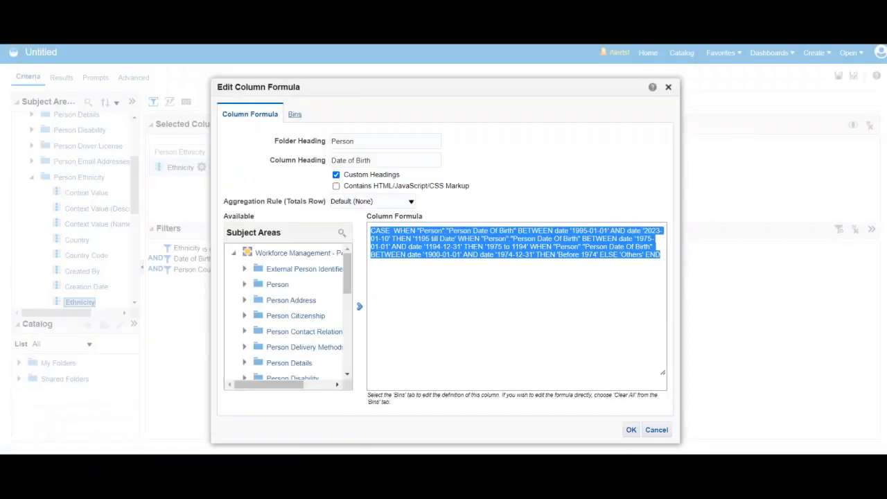
pyautogui.click(295, 115)
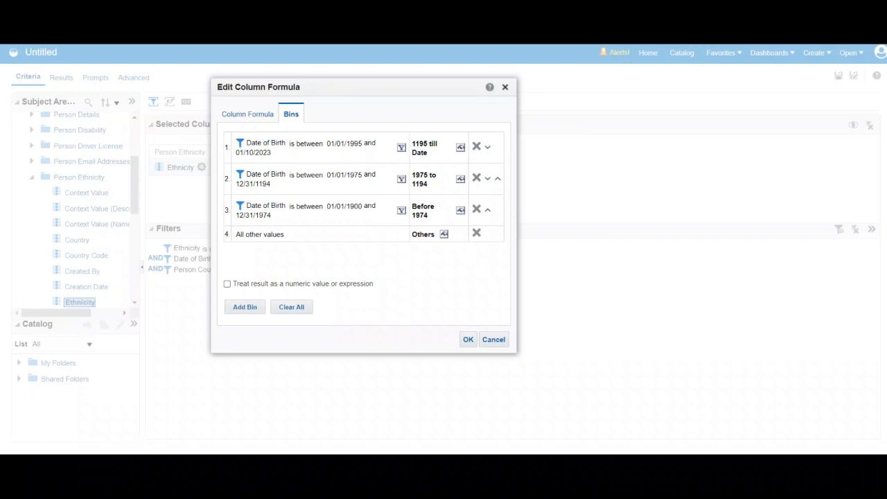
# Rename the first Date of Birth bin to "1995 till Date".
pyautogui.click(429, 143)
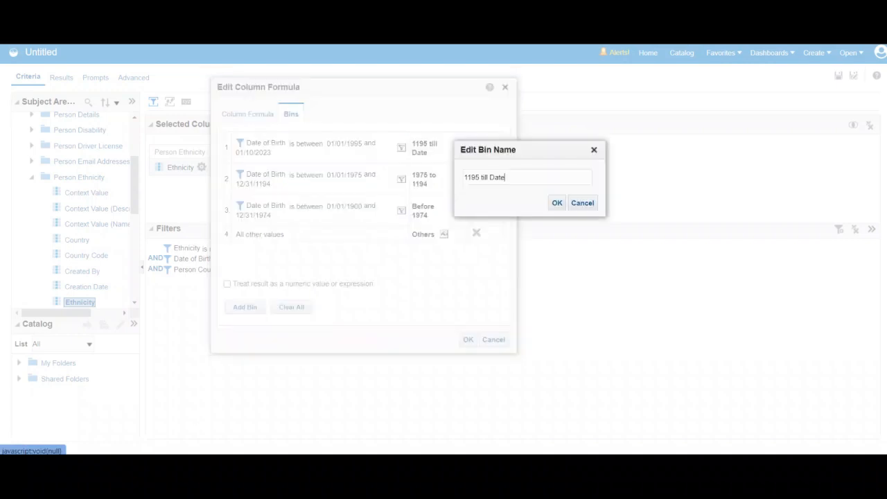
pyautogui.click(471, 177)
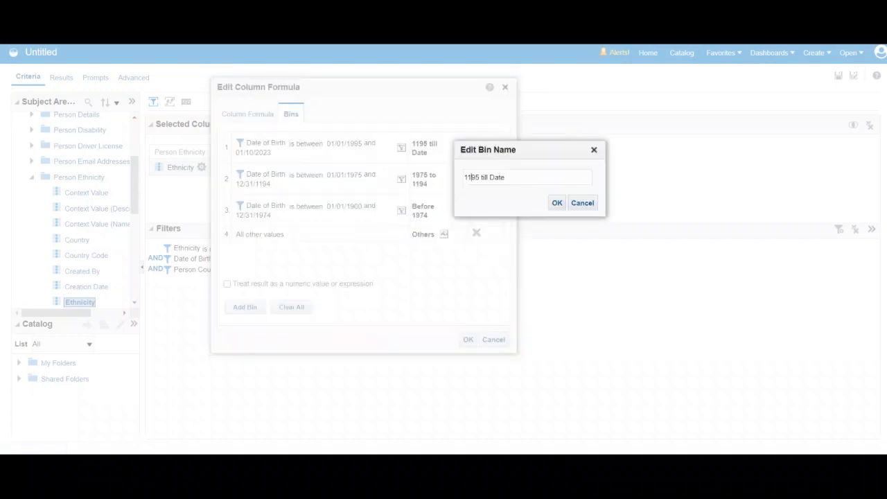
pyautogui.press('BackSpace')
pyautogui.write('9')
pyautogui.press('Return')
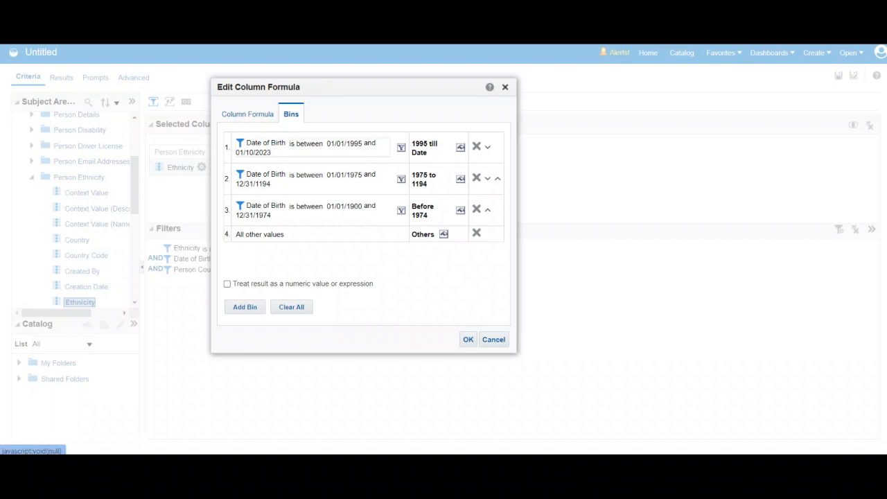
# Set the second Date of Birth bin's end date to 12/31/1994.
pyautogui.click(401, 179)
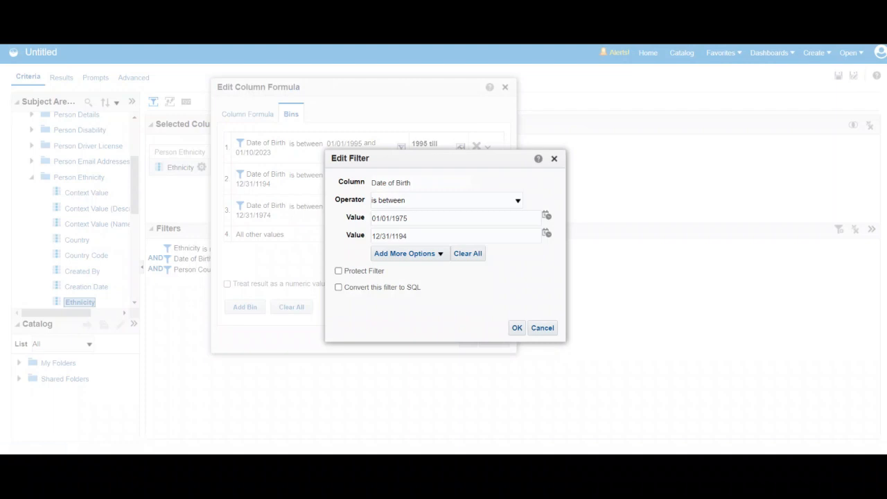
pyautogui.press('BackSpace')
pyautogui.write('9')
pyautogui.click(517, 327)
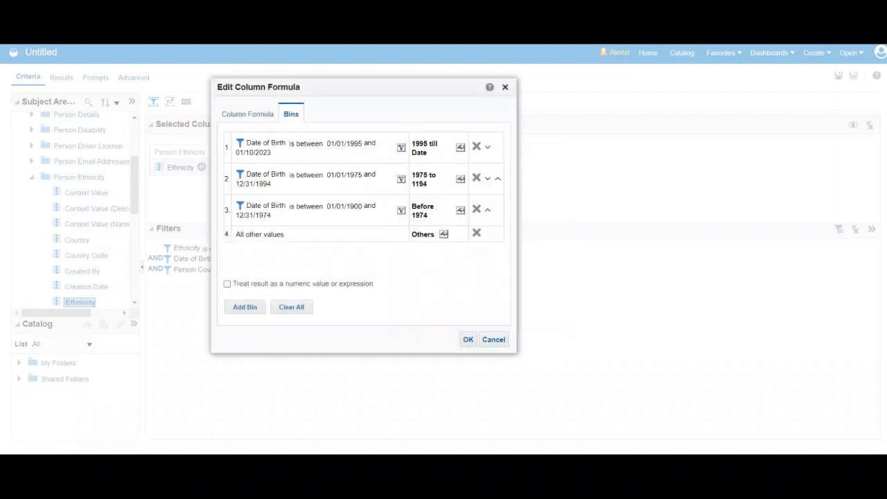
# Rename the second Date of Birth bin to "1975 to 1994" and show the results with the corrected bins.
pyautogui.click(461, 179)
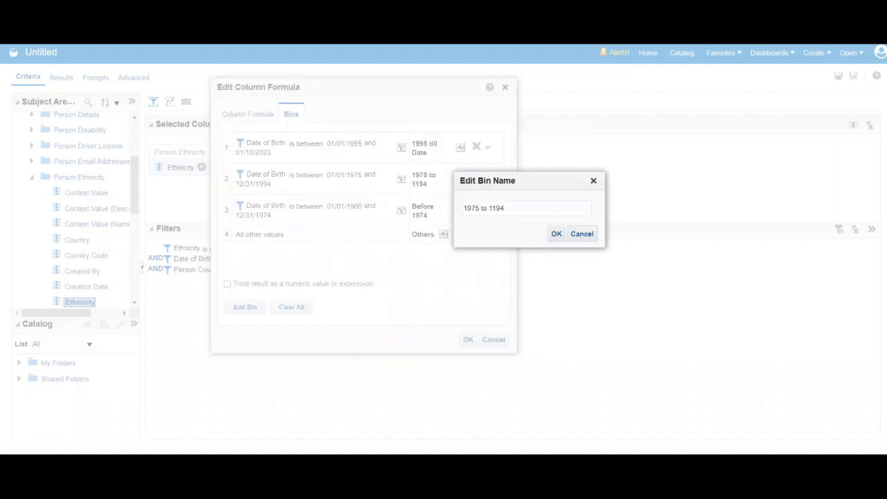
pyautogui.press('BackSpace')
pyautogui.write('9')
pyautogui.click(557, 234)
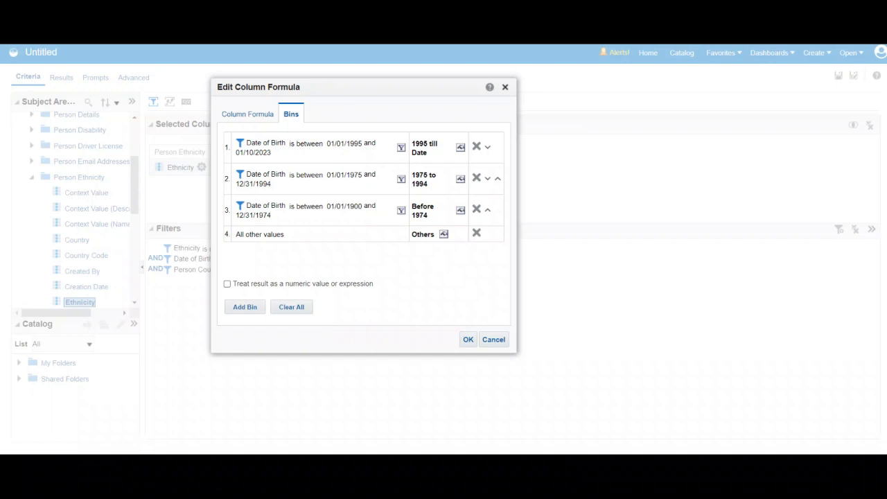
pyautogui.click(468, 339)
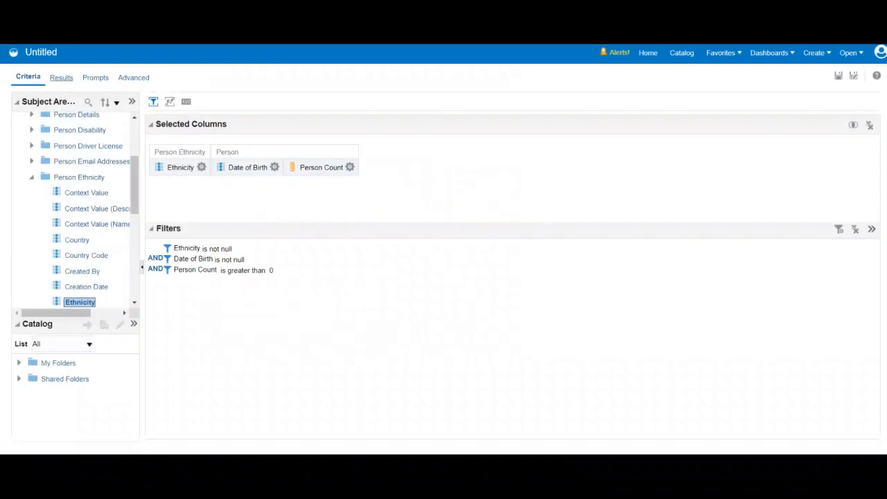
pyautogui.click(61, 77)
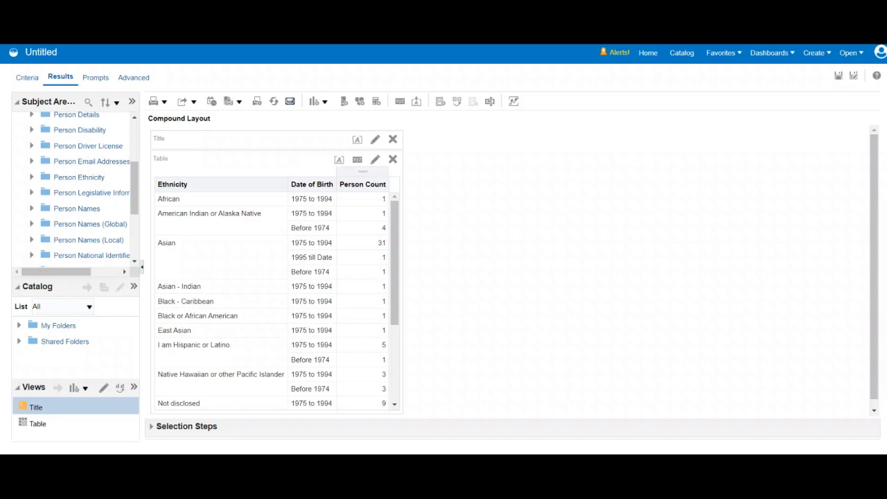
pyautogui.moveTo(698, 466)
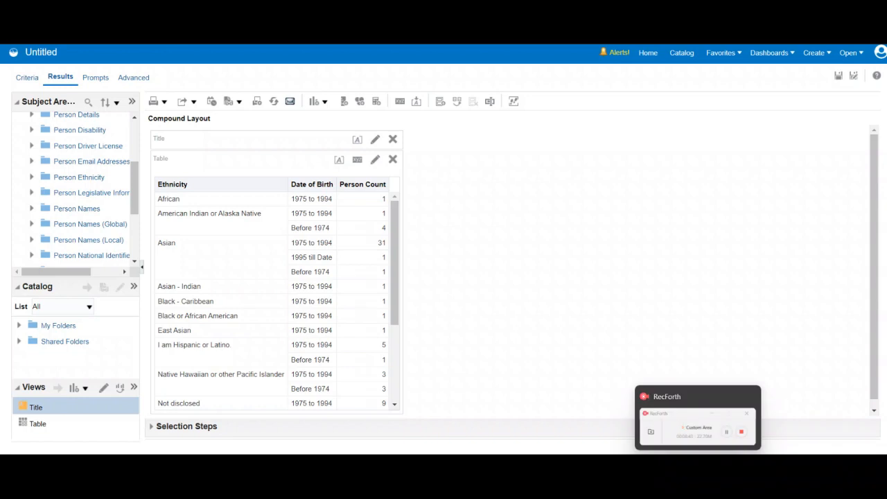
pyautogui.click(699, 424)
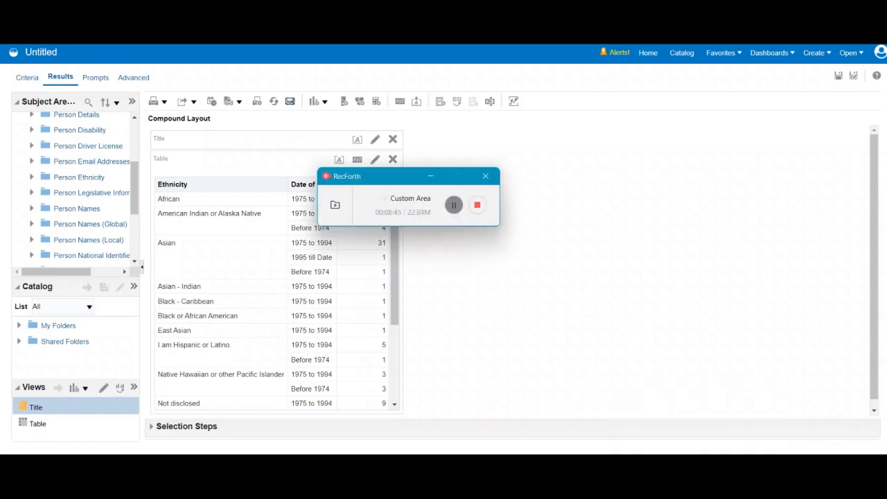
pyautogui.click(430, 176)
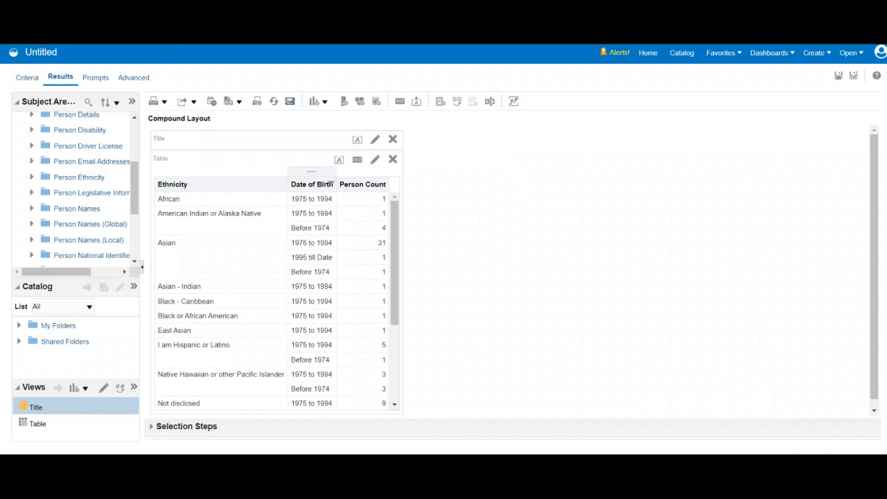
# Place the Date of Birth column before Ethnicity in the results table and save the analysis as "Bin".
pyautogui.moveTo(312, 172); pyautogui.dragTo(167, 187)
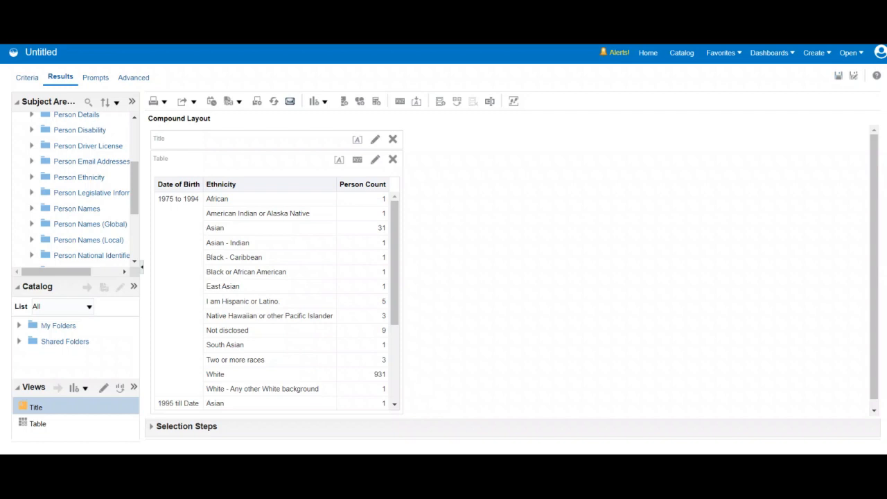
pyautogui.click(839, 75)
pyautogui.write('Bir')
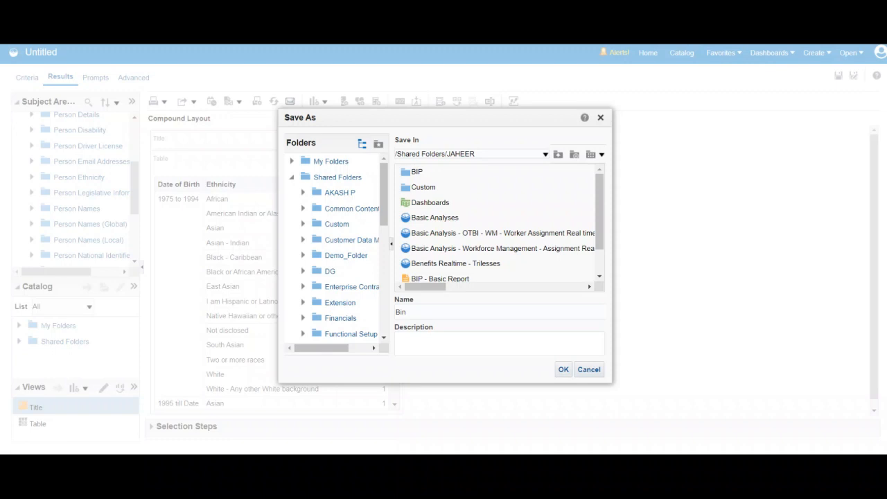
pyautogui.click(564, 370)
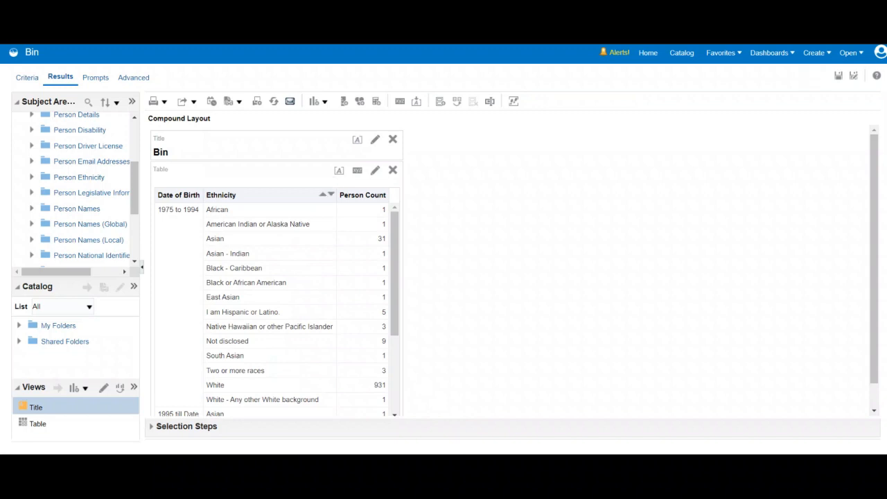
# Add a 100% Stacked Horizontal bar graph view to the compound layout.
pyautogui.click(317, 101)
pyautogui.moveTo(375, 138)
pyautogui.moveTo(371, 298)
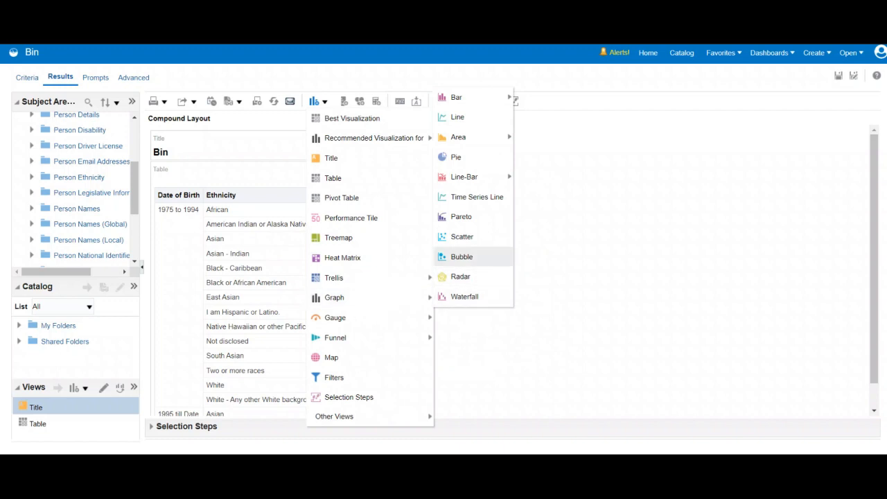
pyautogui.moveTo(482, 98)
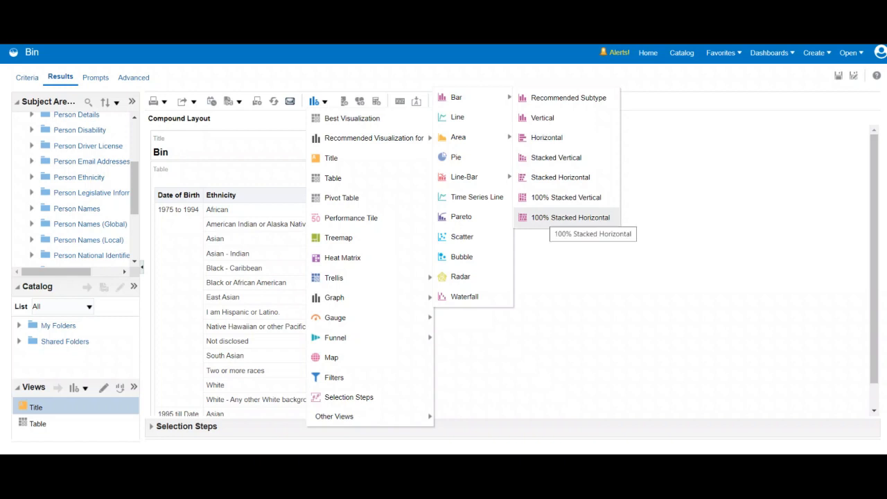
pyautogui.click(570, 218)
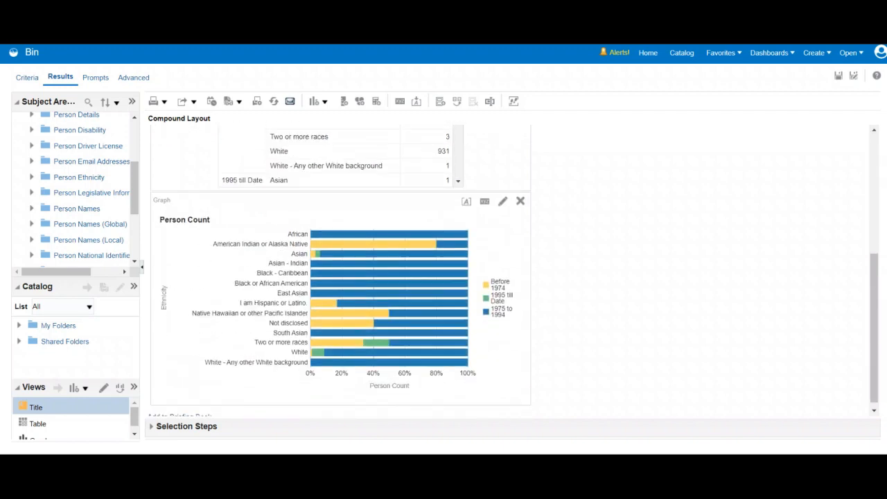
# Move the Person Count graph directly under the title, beside the table and ahead of it.
pyautogui.scroll(2, 510, 271)
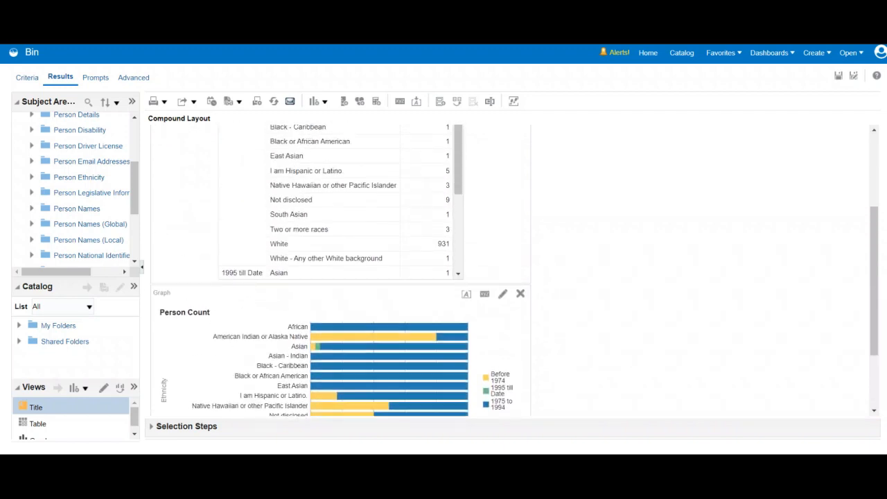
pyautogui.moveTo(215, 317); pyautogui.dragTo(172, 146)
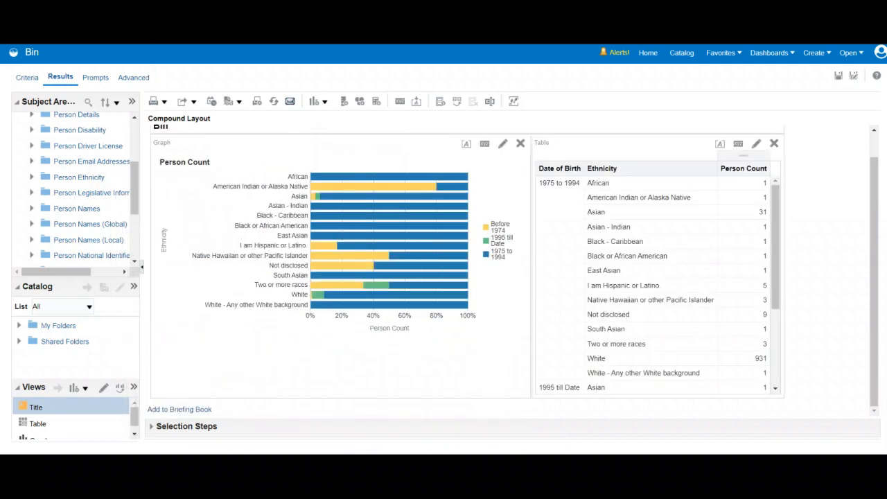
pyautogui.scroll(1, 577, 196)
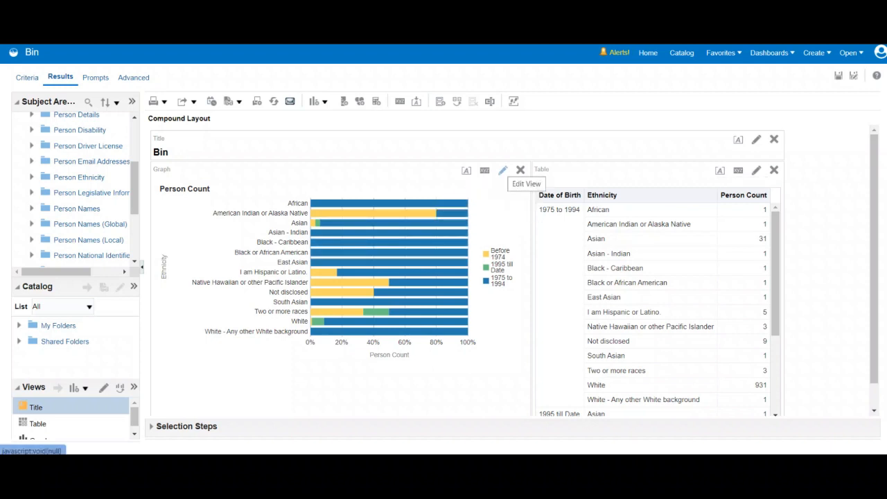
# Add Country as a graph prompt in the Person Count graph's layout and finish editing the view.
pyautogui.click(503, 170)
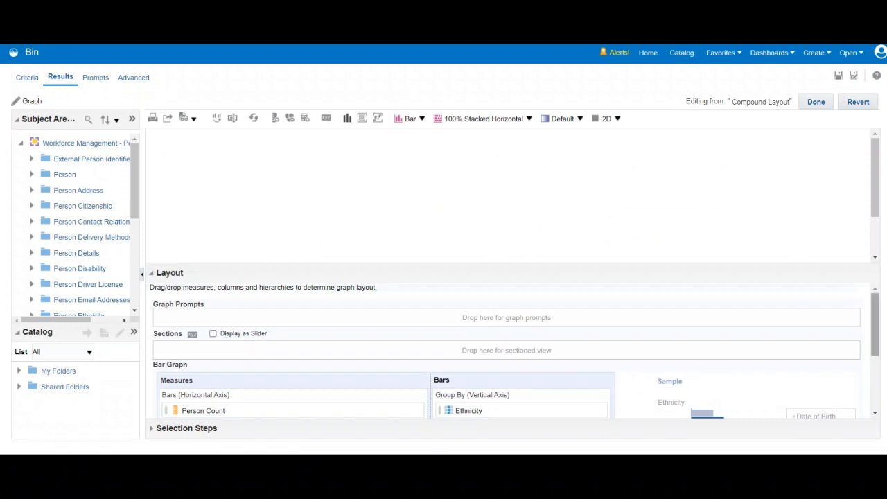
pyautogui.moveTo(513, 229); pyautogui.dragTo(513, 207)
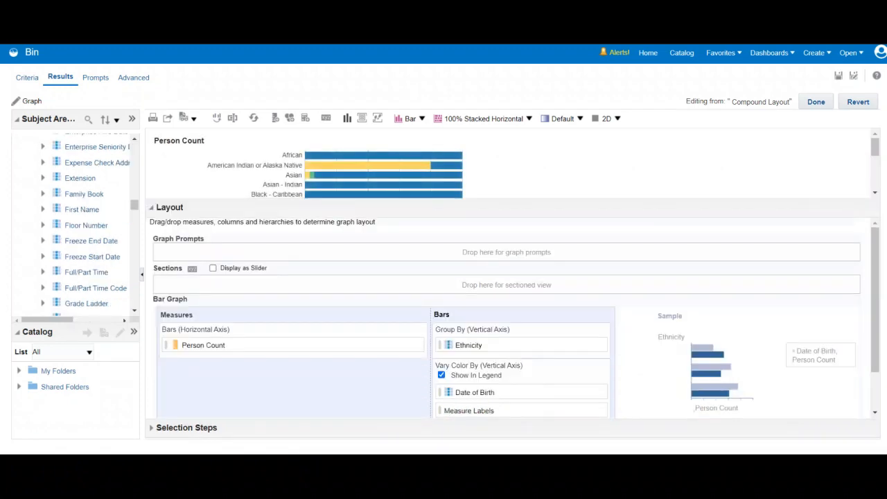
pyautogui.scroll(3, 80, 225)
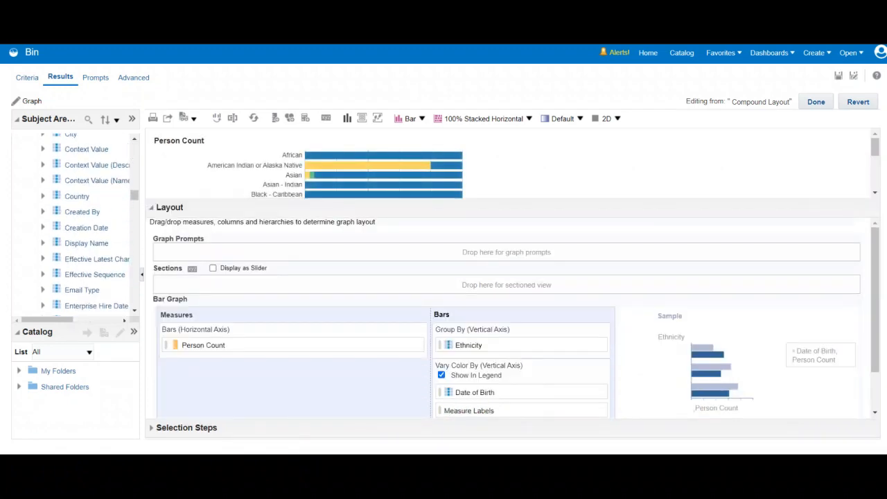
pyautogui.moveTo(77, 196); pyautogui.dragTo(171, 255)
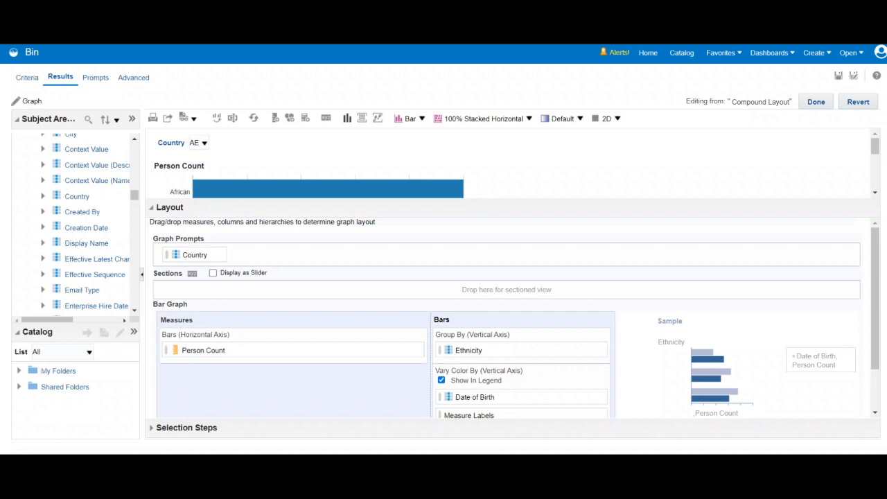
pyautogui.moveTo(513, 199); pyautogui.dragTo(513, 291)
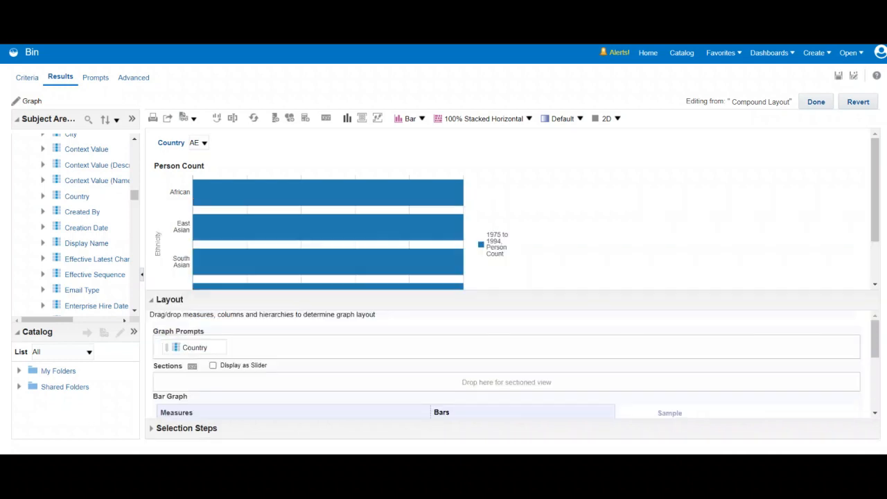
pyautogui.click(817, 102)
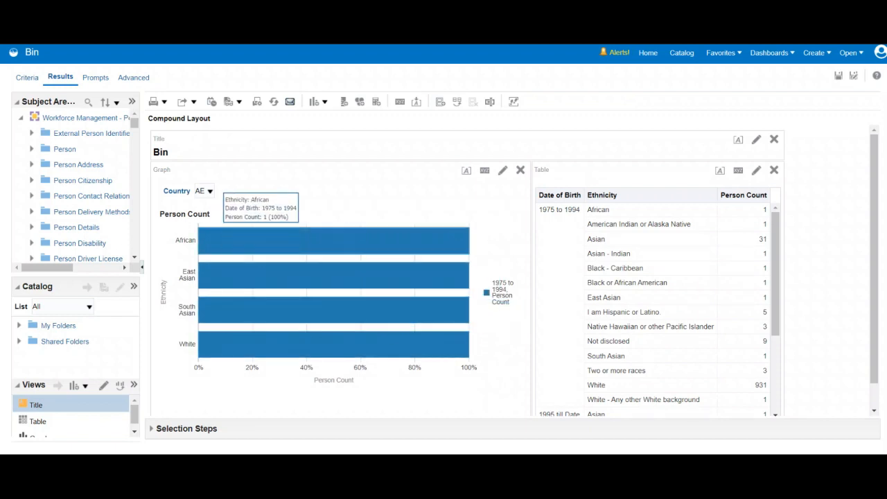
# Switch the graph's Country prompt to GB and save the analysis.
pyautogui.click(210, 191)
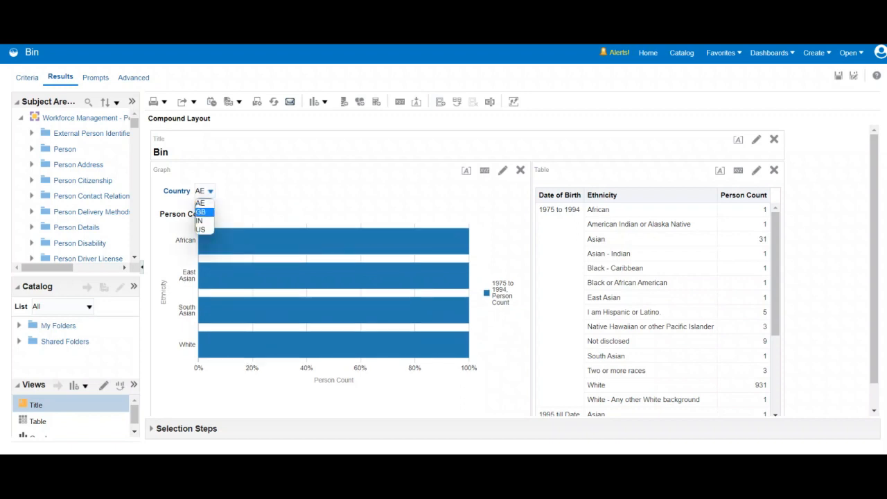
pyautogui.click(201, 212)
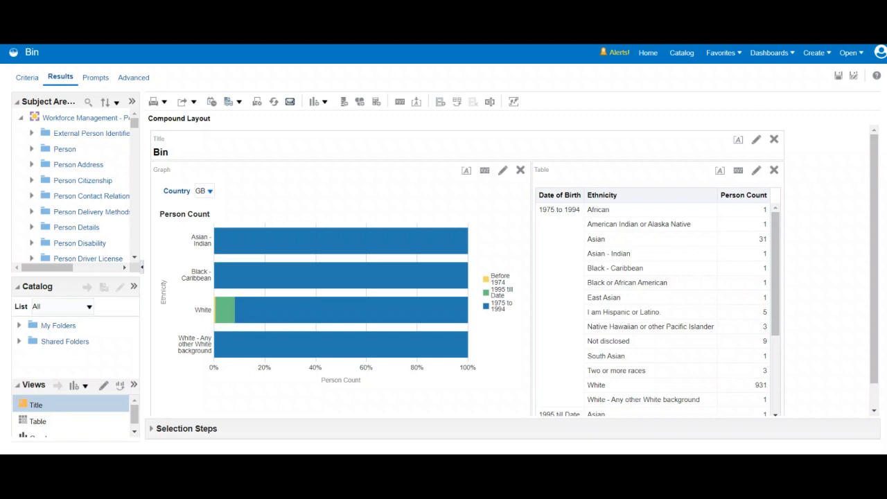
pyautogui.click(839, 76)
# Preview how the analysis looks on a dashboard in the FusionFX style.
pyautogui.click(238, 102)
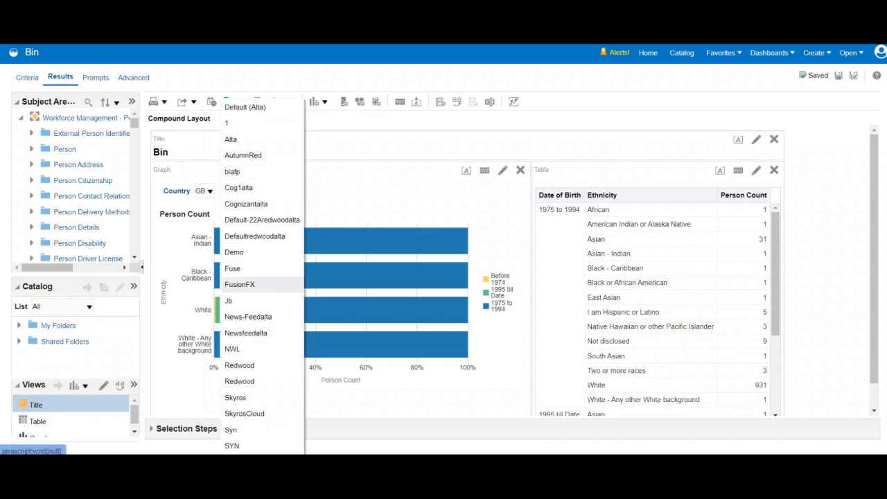
pyautogui.click(240, 284)
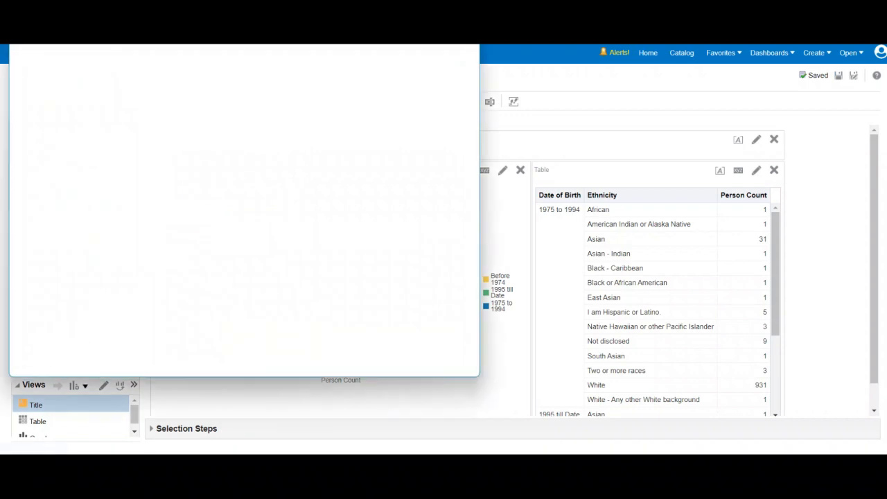